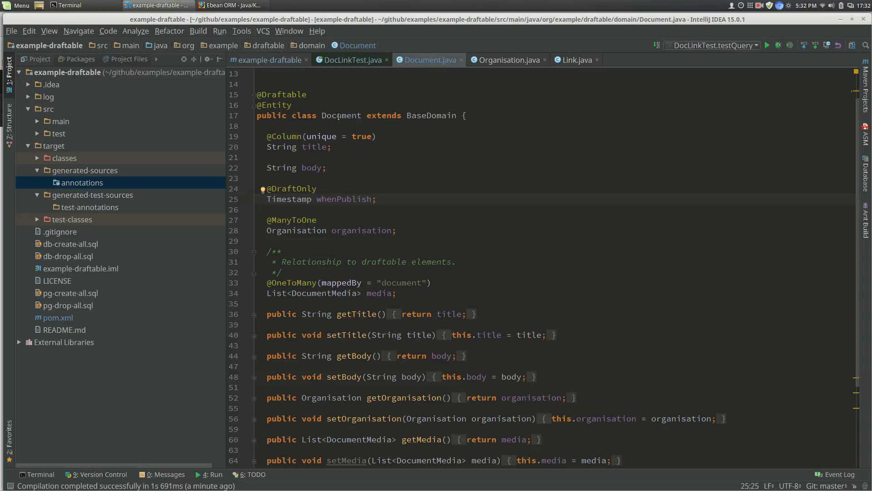
- Glance at the Document entity and Build menu, then search Settings > Plugins for Ebean
double_click(270, 106)
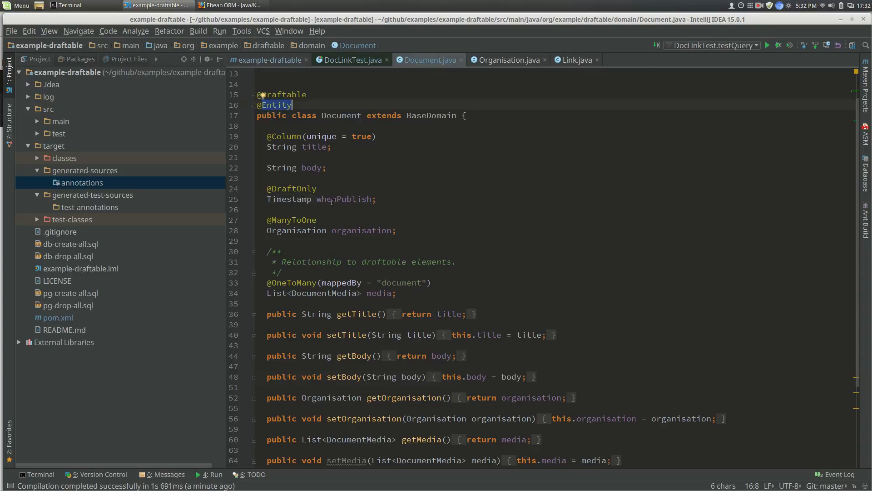
left_click(324, 214)
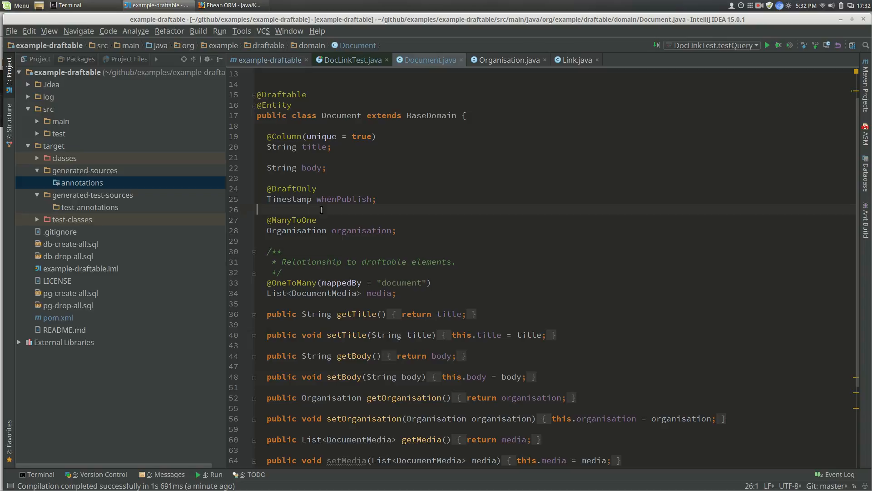
left_click(196, 31)
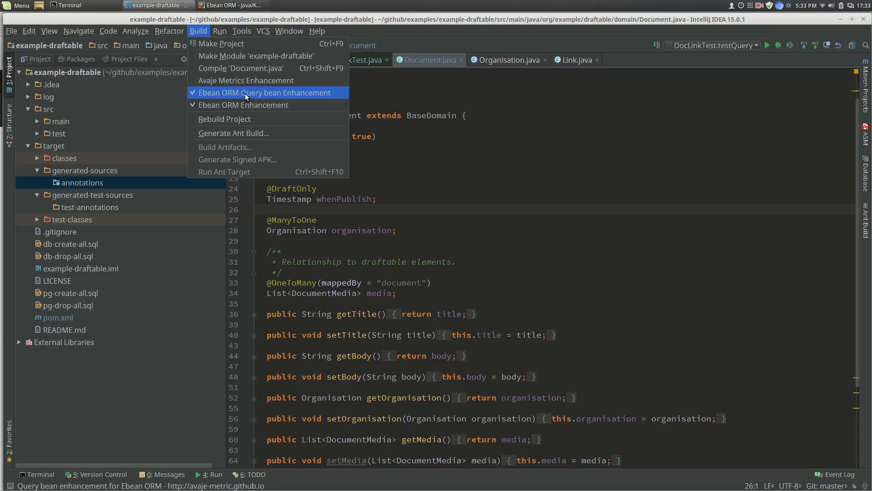
mouse_move(12, 31)
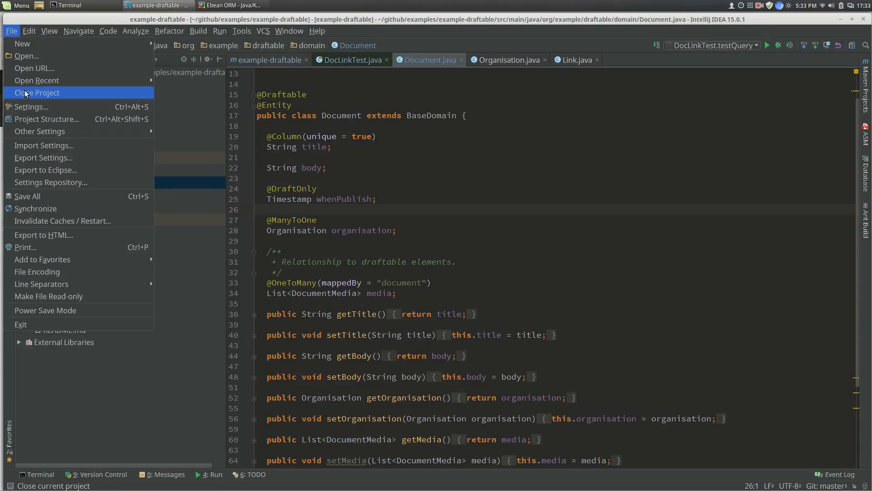
left_click(39, 106)
left_click(308, 184)
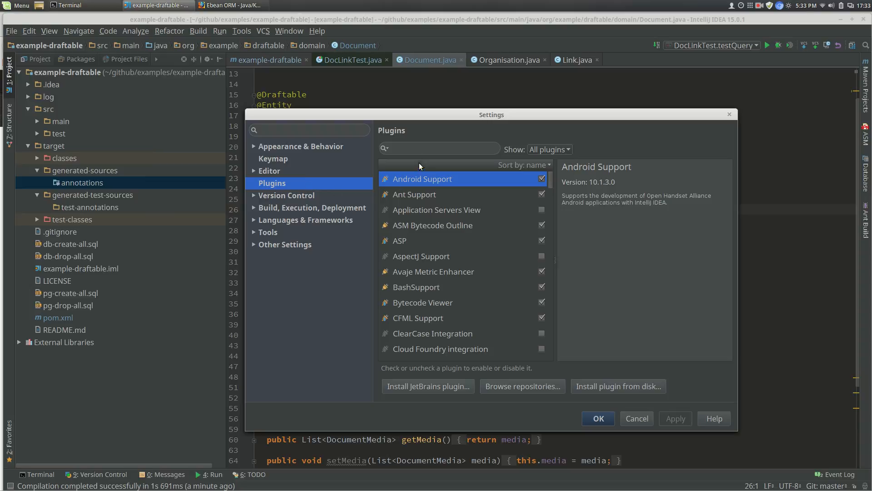
left_click(417, 150)
type("eb")
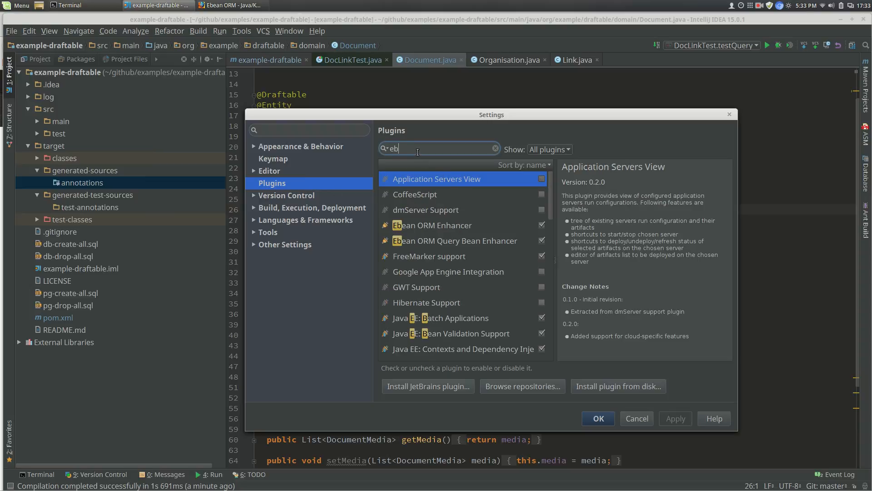
type("ean")
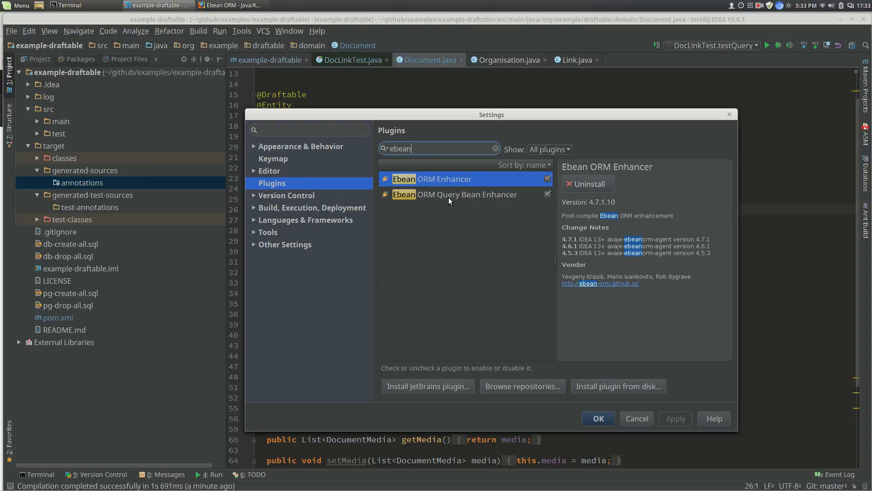
- Inspect the Ebean ORM Query Bean Enhancer plugin in the repository browser and close settings unchanged
left_click(448, 197)
left_click(523, 386)
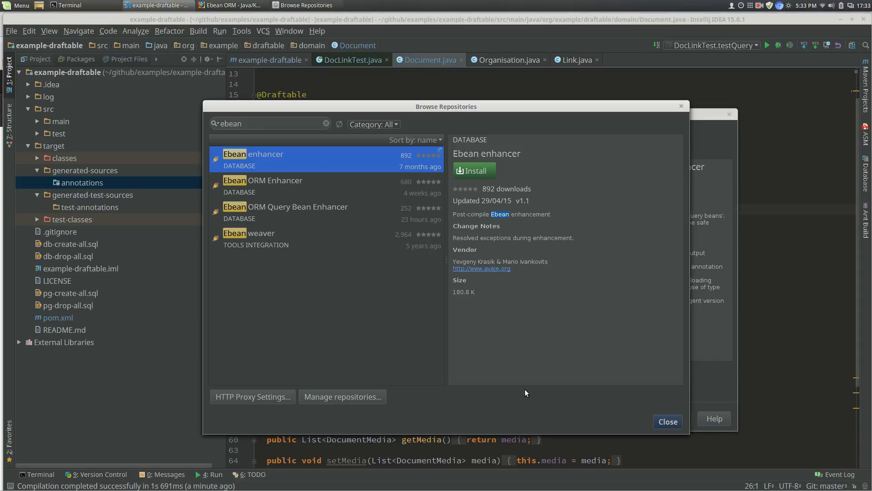
left_click(298, 208)
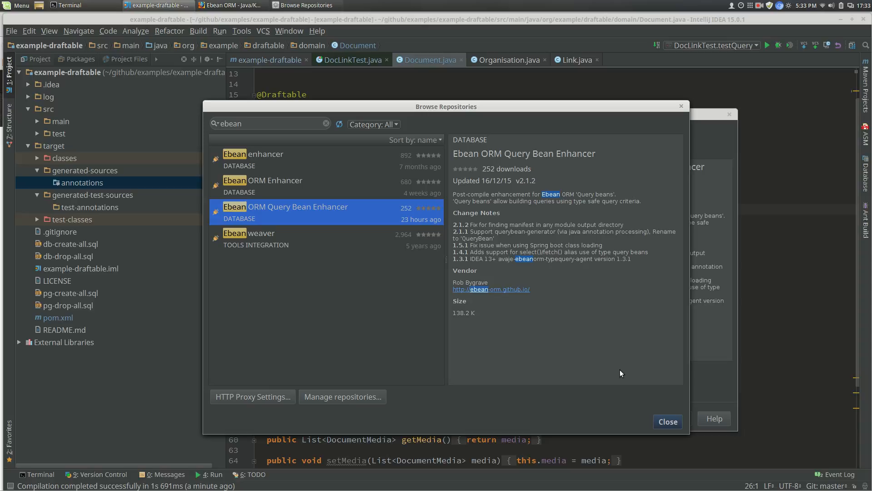
left_click(668, 422)
left_click(637, 419)
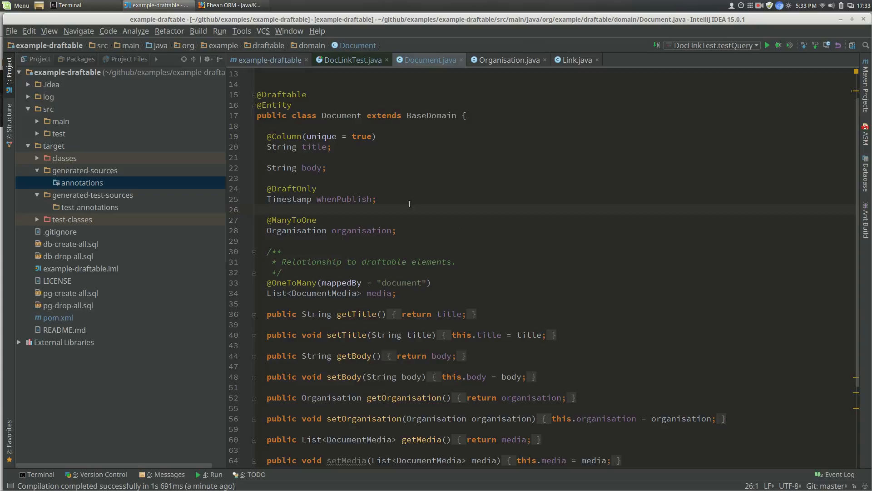
- In pom.xml uncomment the querybean-generator dependency and highlight its artifactId and provided scope
double_click(81, 317)
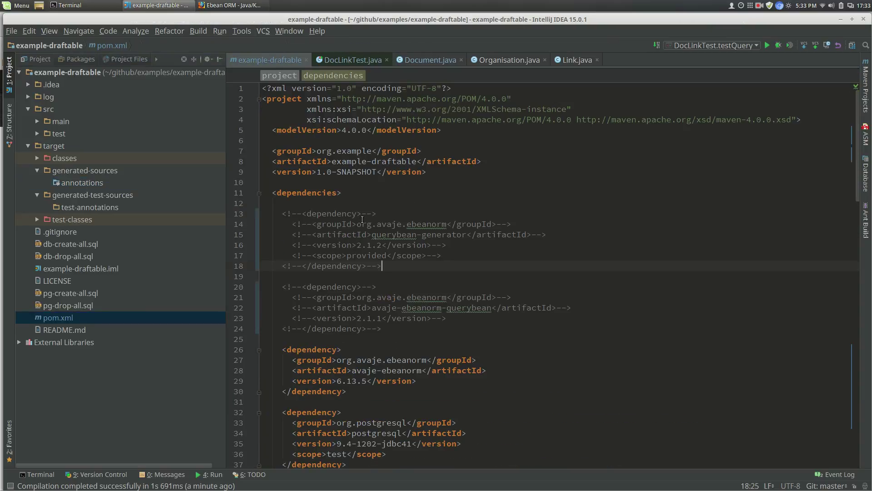
left_click_drag(377, 213, 393, 264)
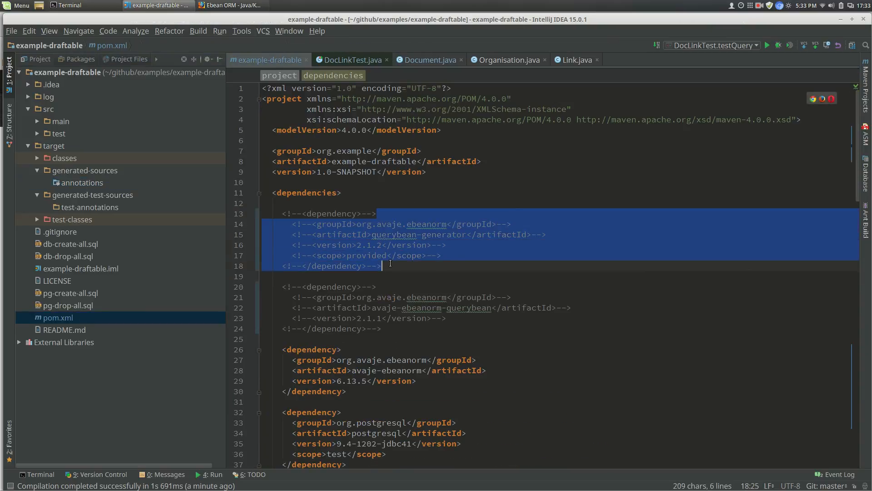
key("ctrl+slash")
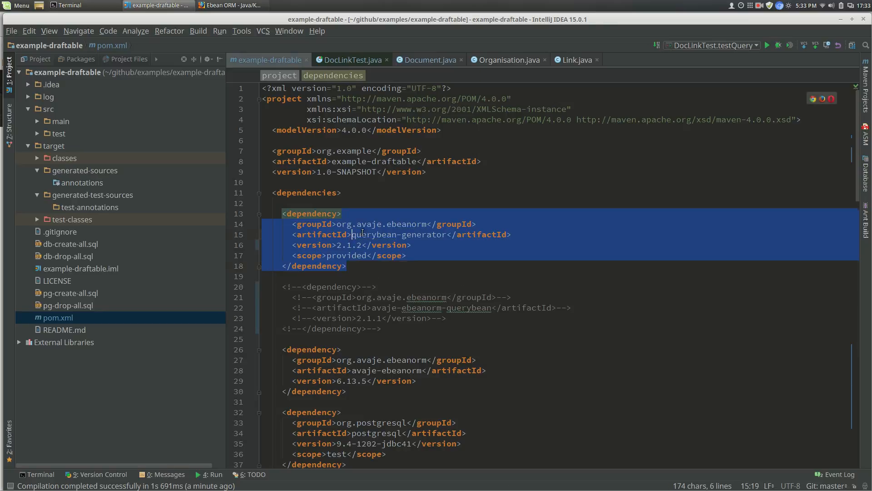
left_click(352, 235)
double_click(445, 236)
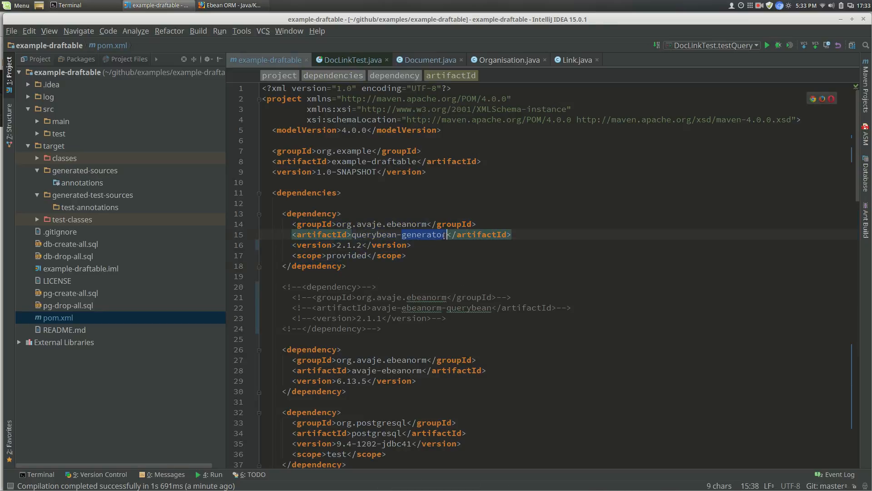
triple_click(382, 236)
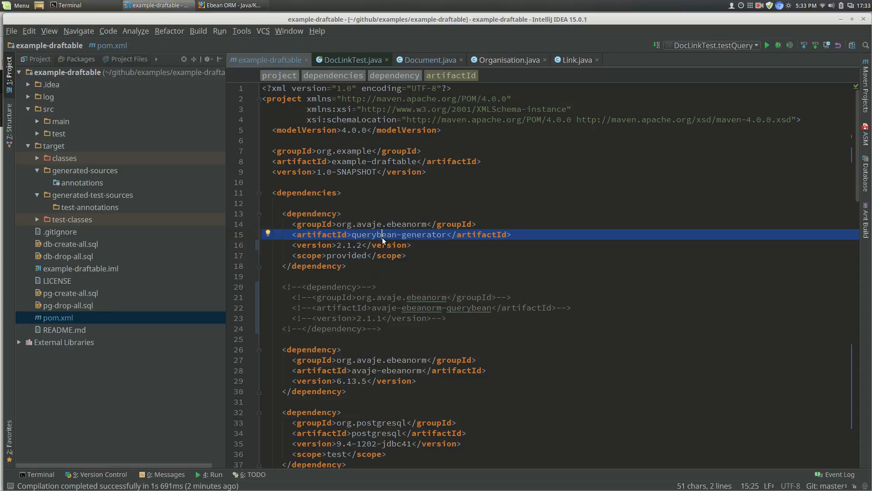
double_click(339, 255)
triple_click(340, 256)
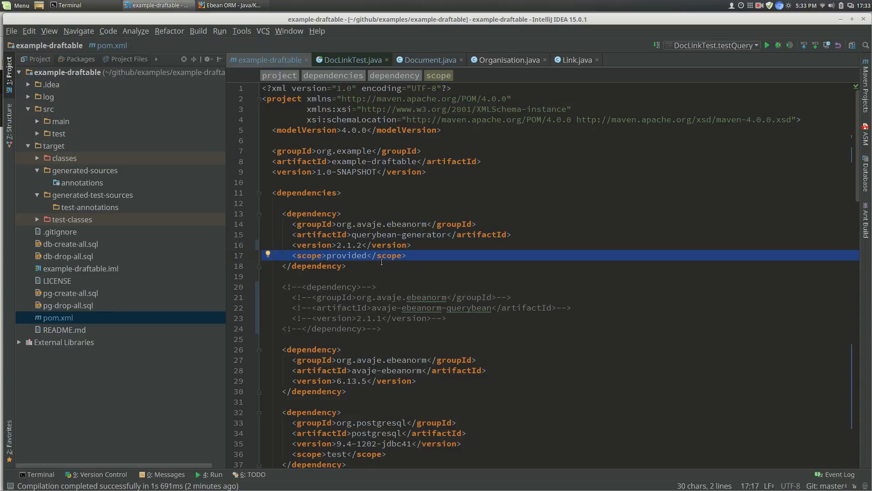
- Uncomment the avaje-ebeanorm-querybean dependency and highlight its artifact name
left_click(382, 287)
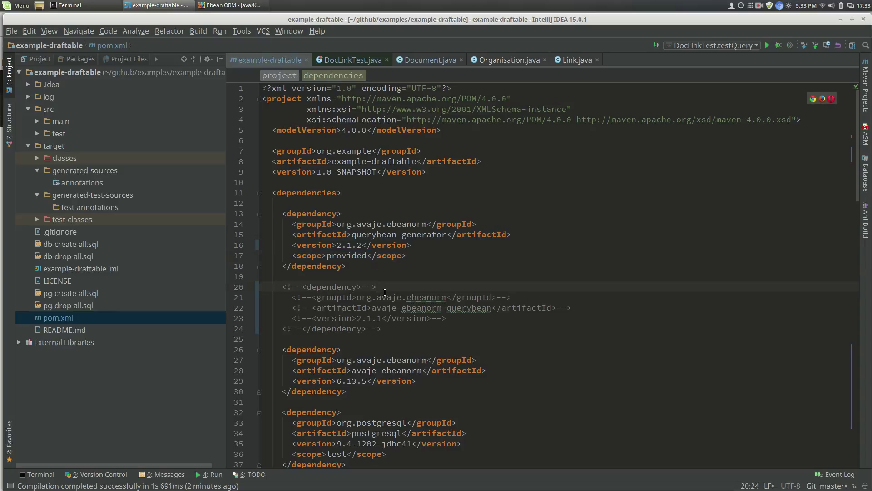
left_click(396, 328, "shift")
key("ctrl+slash")
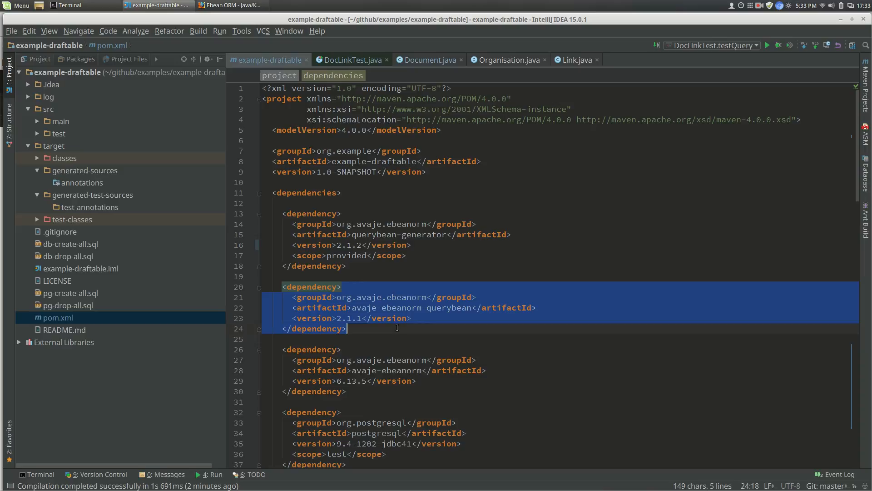
key("Escape")
left_click_drag(352, 308, 467, 309)
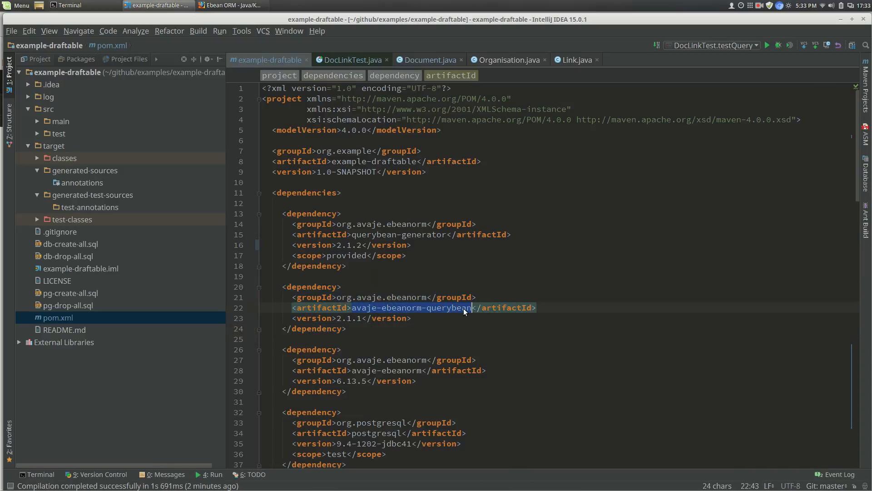
left_click(412, 309)
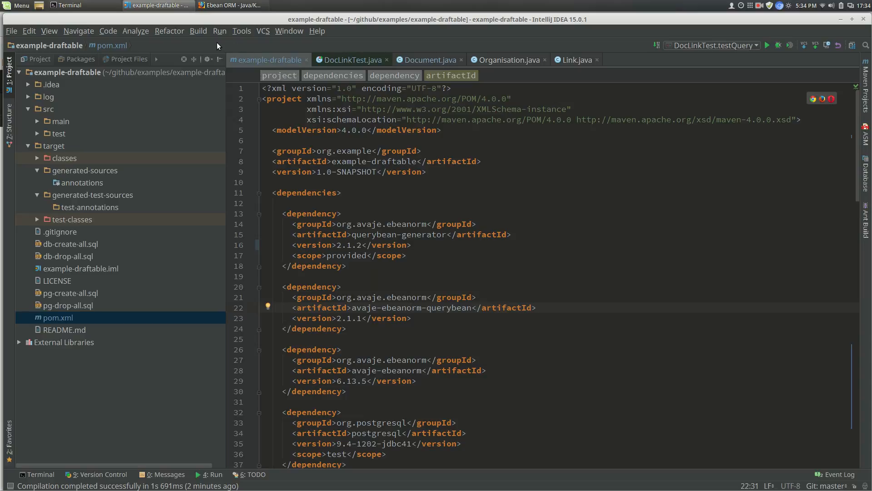
- Rebuild the project and open the generated QDoc and QDocument query beans
left_click(198, 30)
left_click(246, 122)
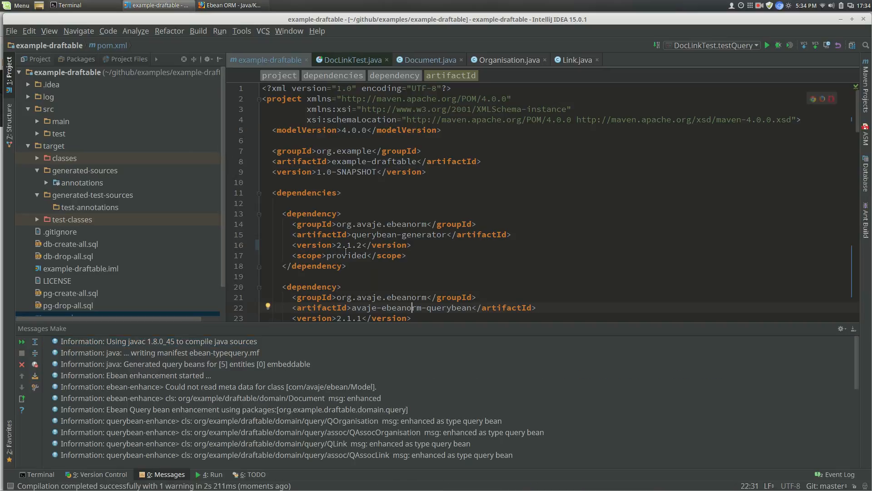
double_click(84, 184)
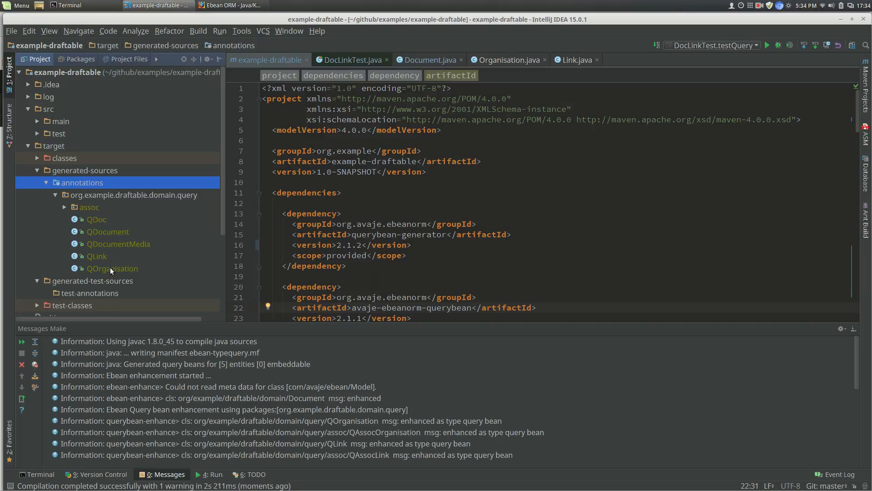
double_click(99, 222)
double_click(120, 231)
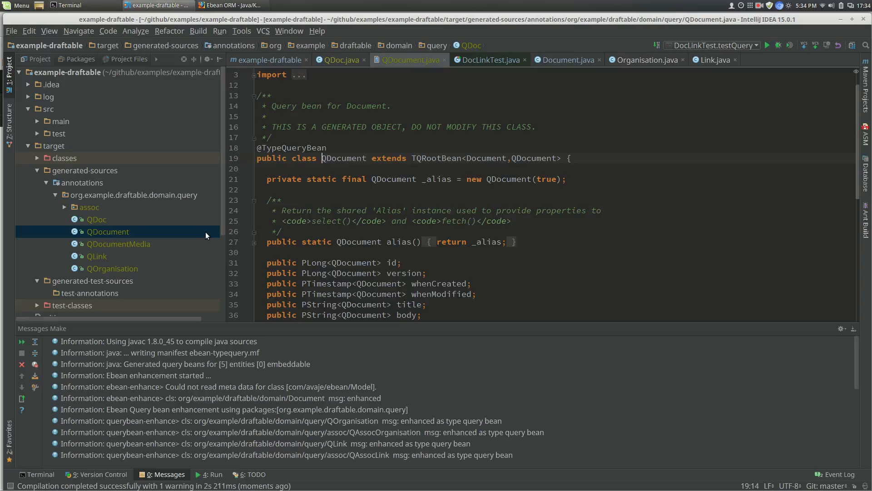
scroll(361, 237, "down", 2)
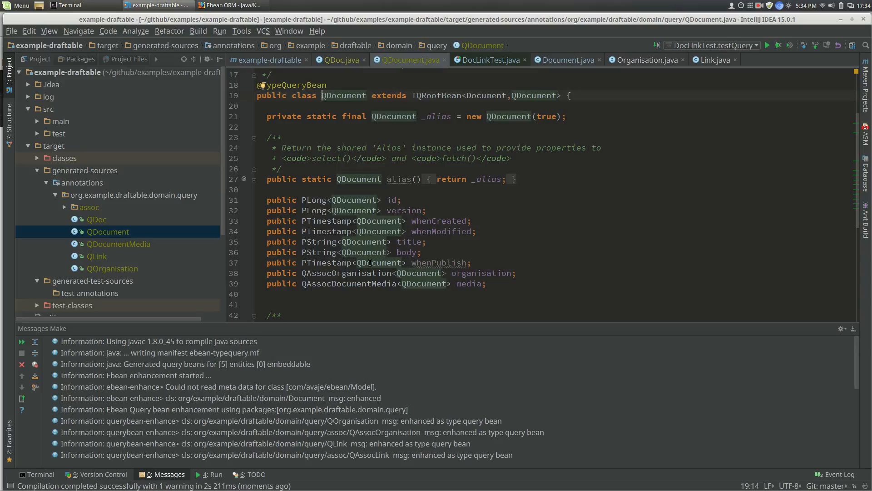
- Browse the generated-sources folders listing QDoc, QDocument, QDocumentMedia, QLink and QOrganisation
double_click(56, 171)
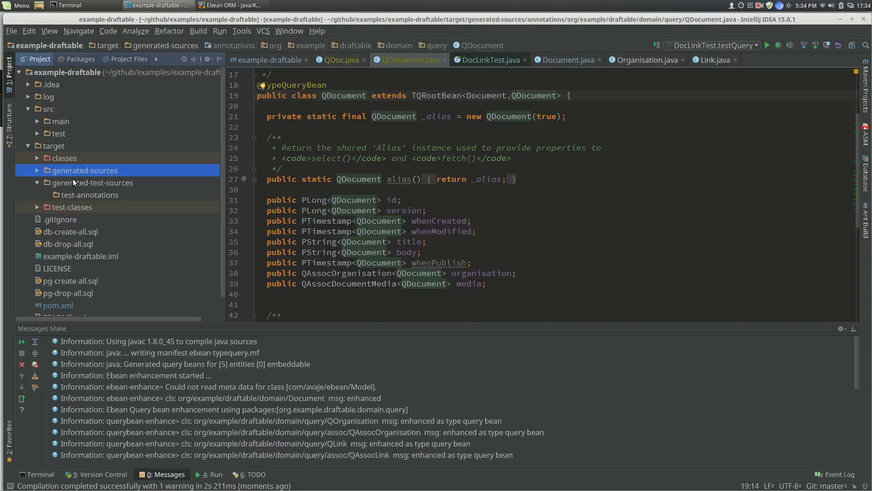
left_click(54, 183)
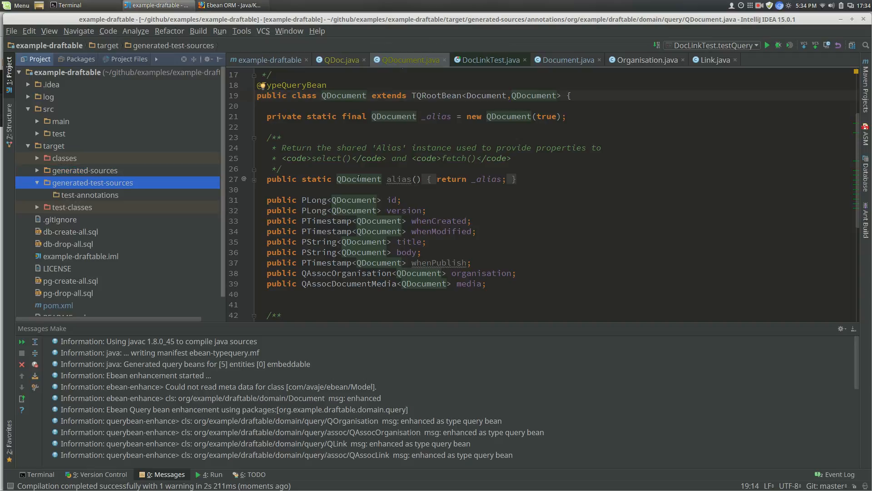
left_click(354, 199)
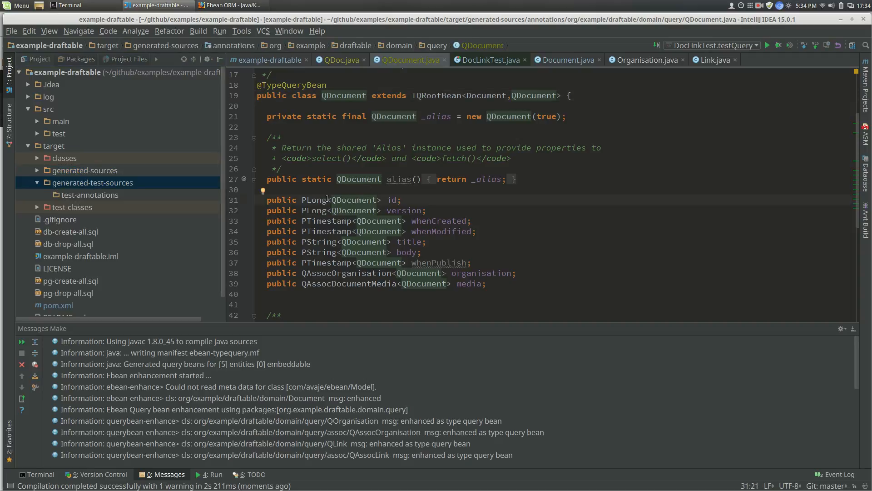
double_click(61, 173)
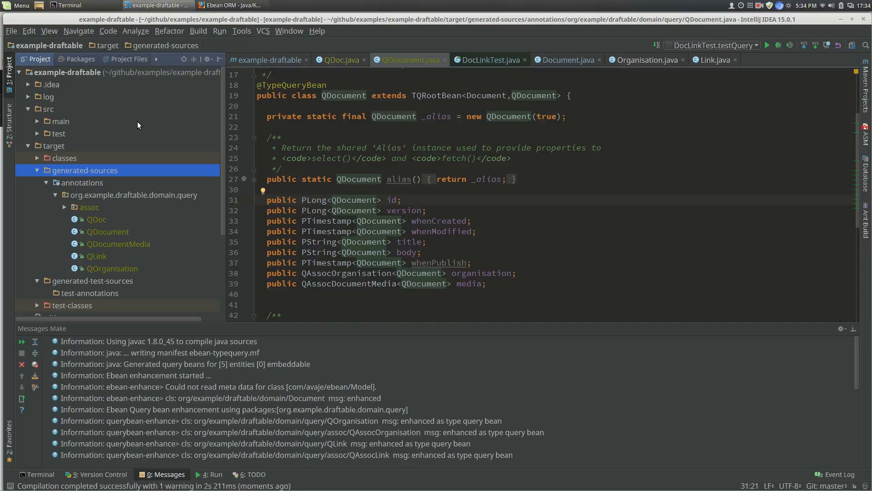
- In DocLinkTest.testQuery start a query with new QDocument() and its import
left_click(475, 60)
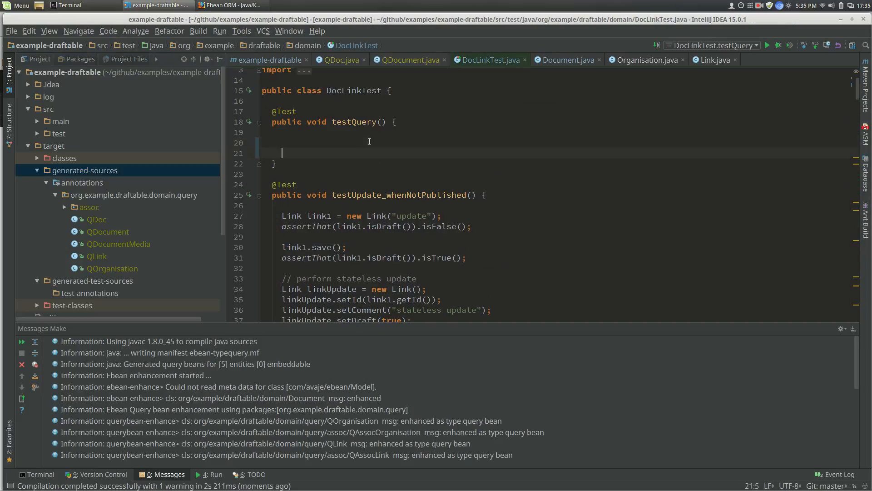
type("QDoc")
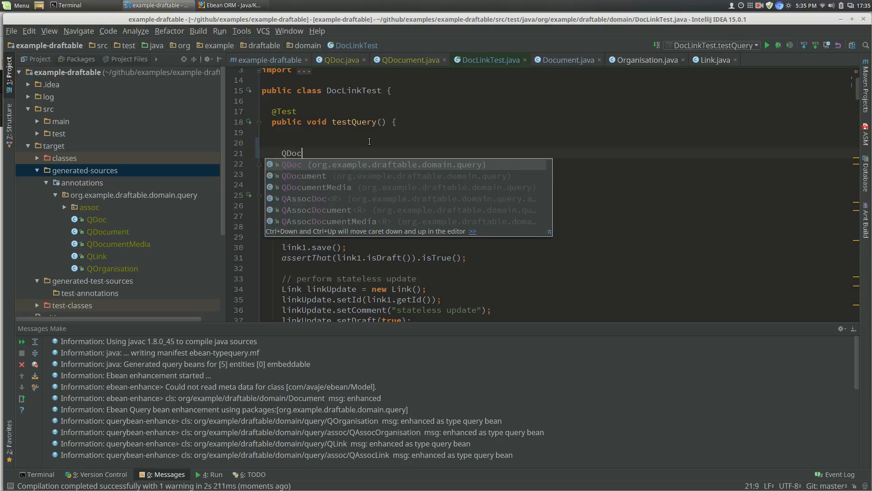
key("Down")
key("Return")
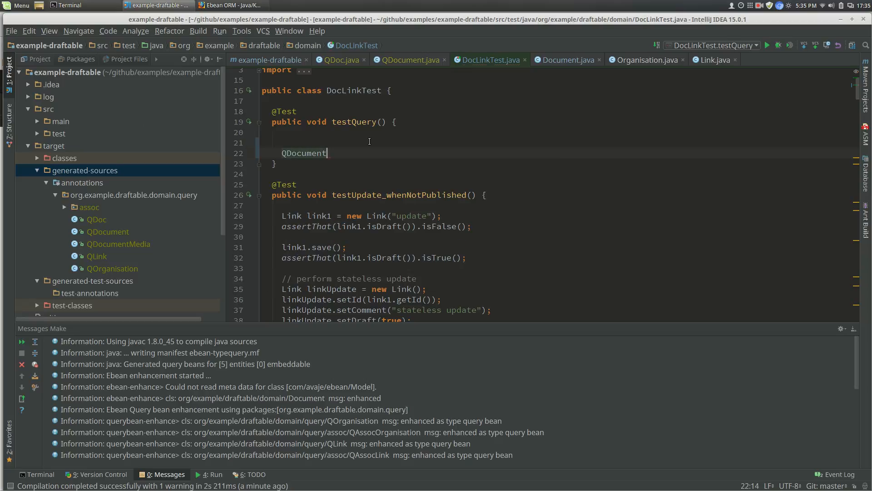
key("Home")
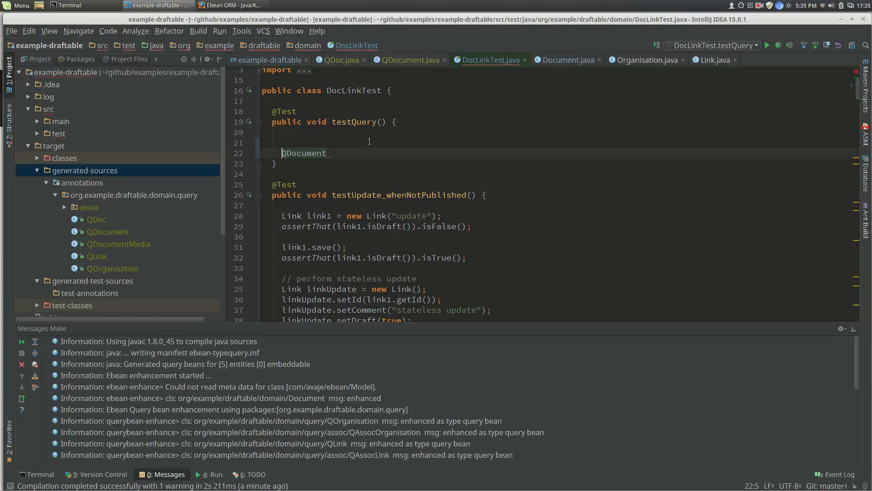
type("new")
key("End")
type("(")
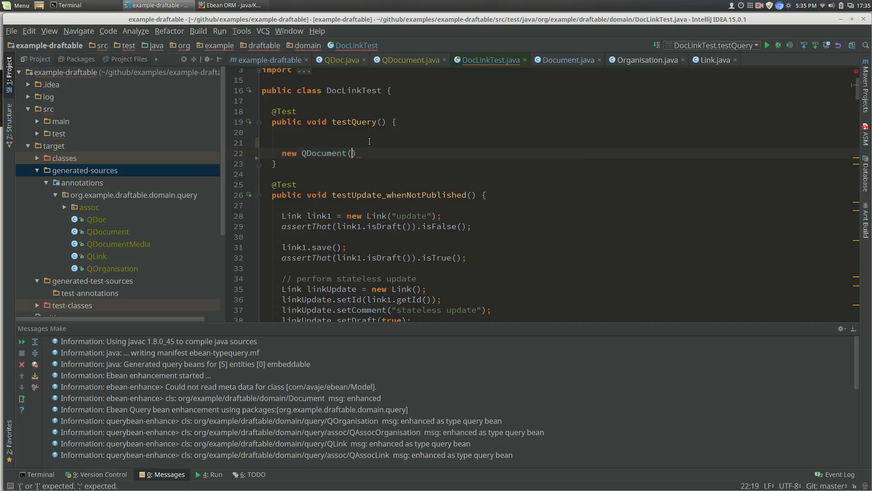
key("ctrl+space")
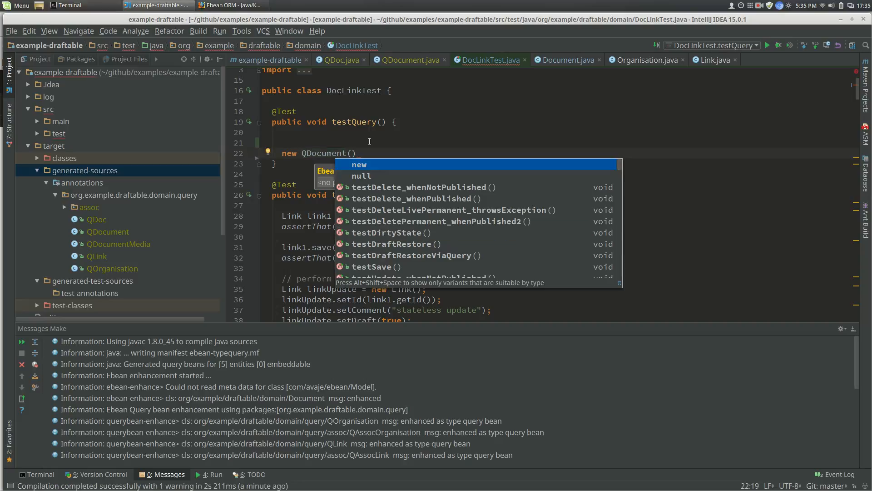
key("Escape")
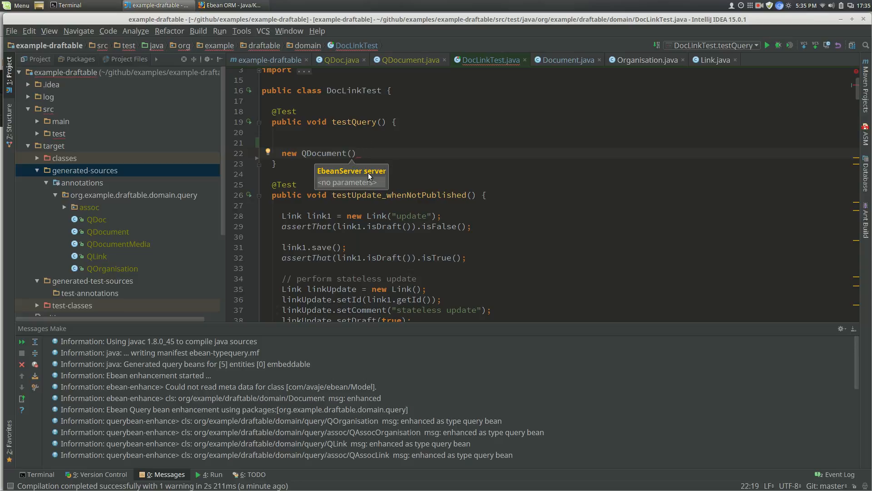
left_click(367, 156)
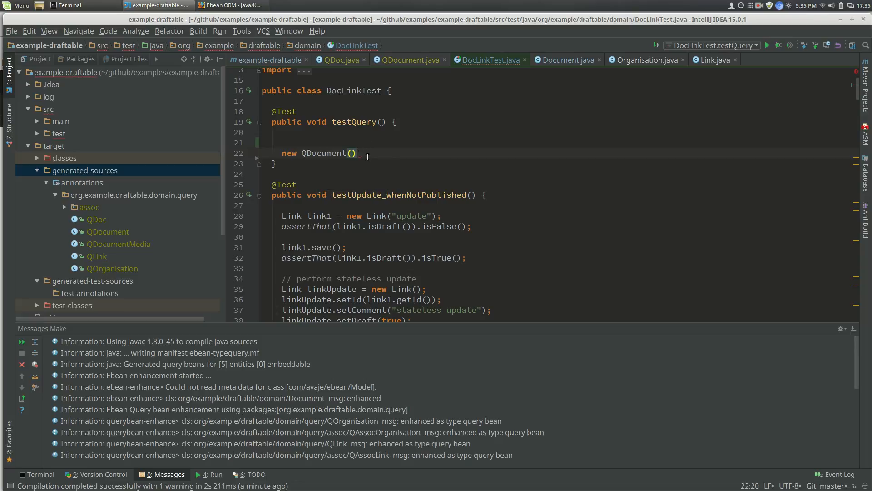
key("Return")
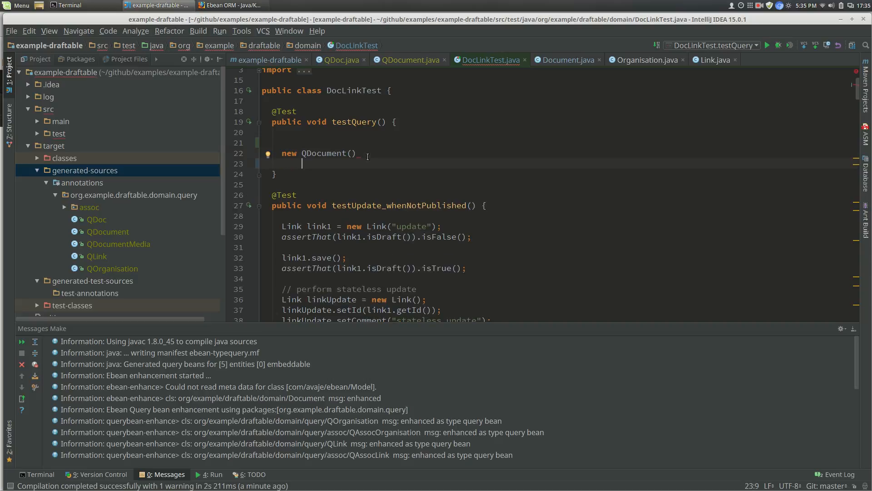
type(".")
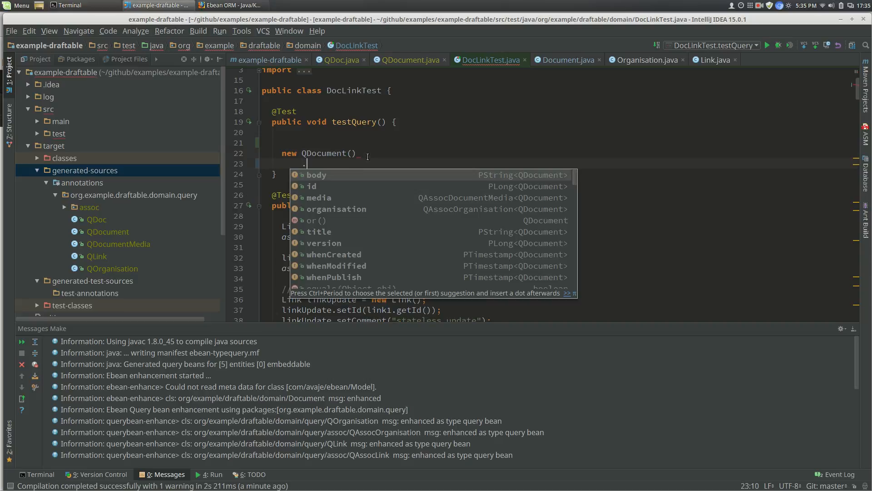
type("title")
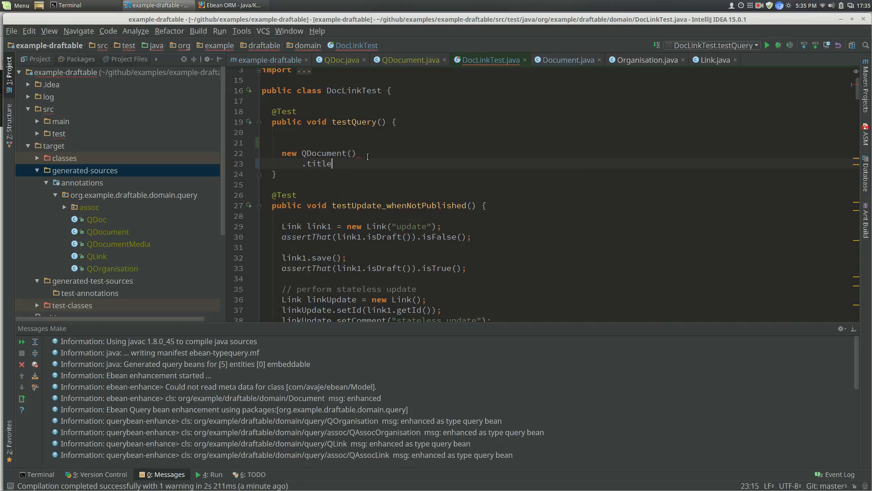
type(".")
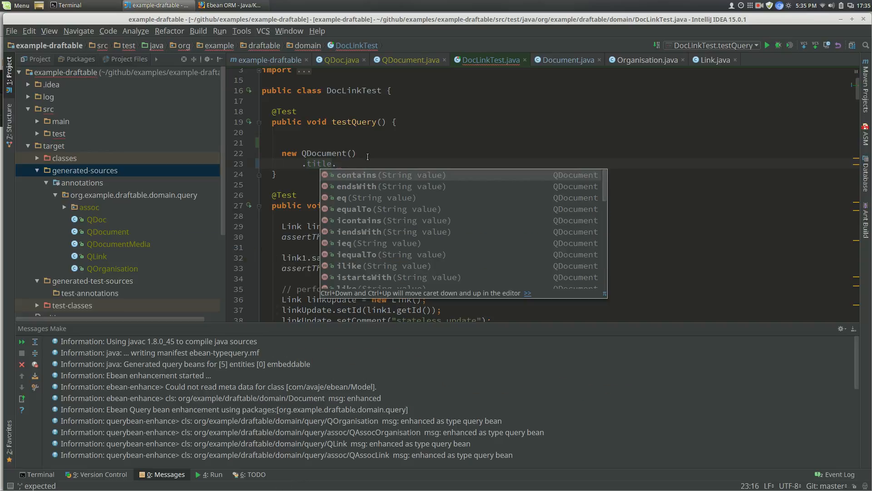
- Add the title.startsWith("Awesome") condition to the query
key("Down")
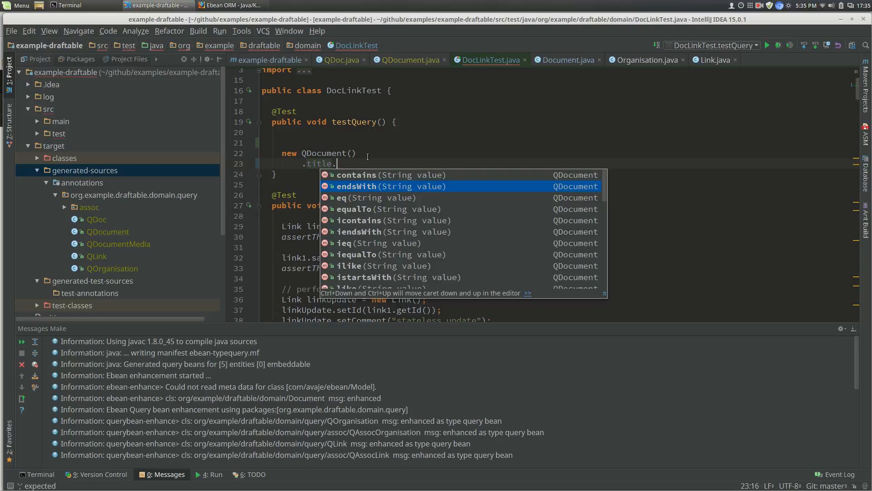
key("Up")
type("st")
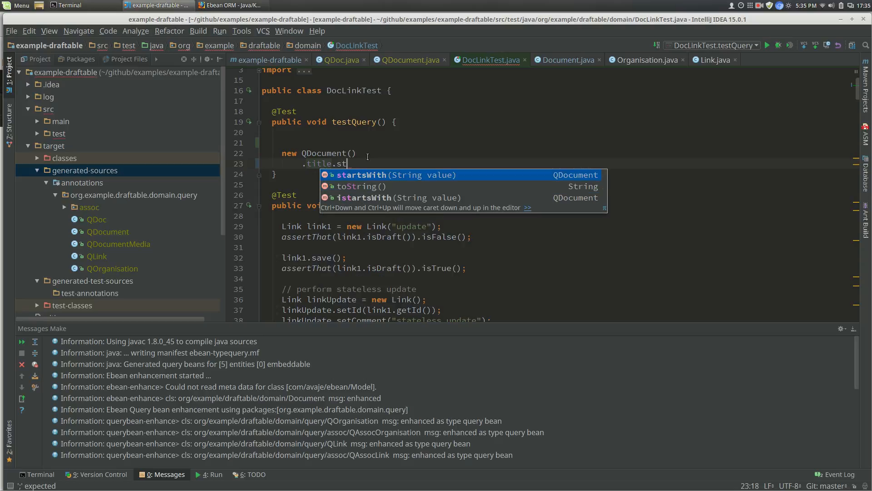
key("Return")
type("\"")
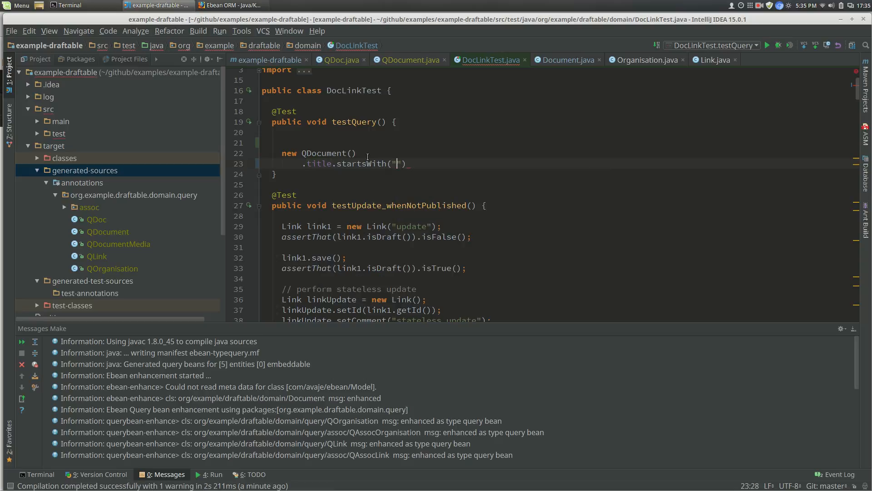
type("Awesome")
key("End")
key("Return")
type(".")
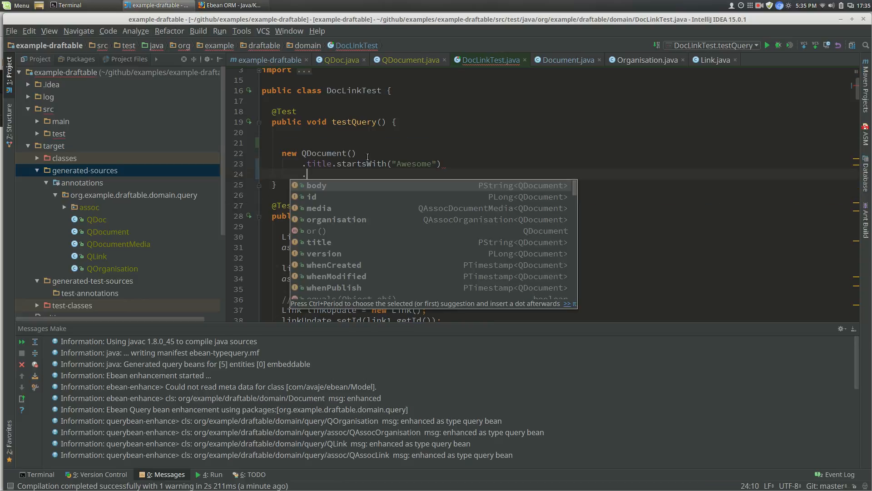
- Add the organisation.name.ieq("lego") case-insensitive condition
key("Down")
key("Down")
key("Down")
key("Return")
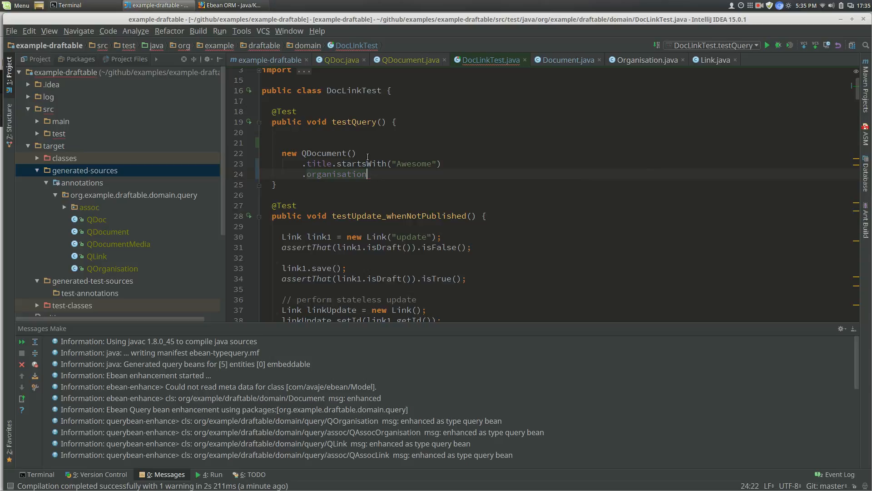
type(".")
key("Down")
key("Down")
key("Return")
type(".name.")
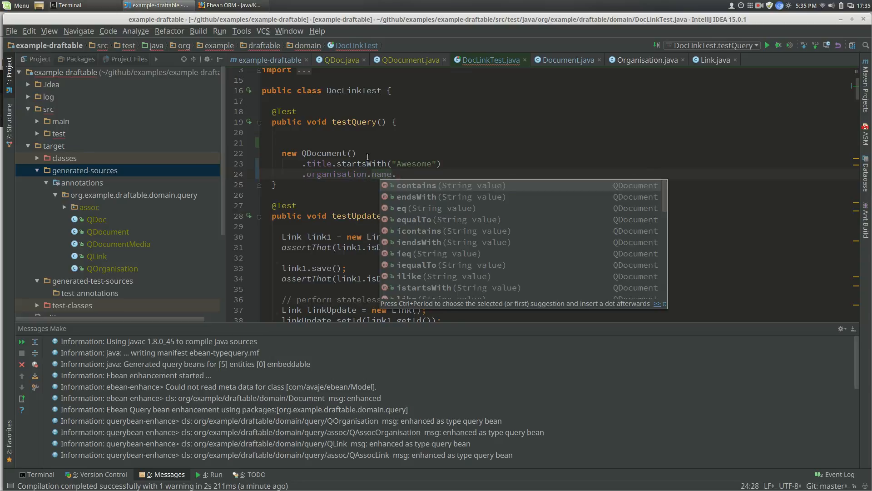
type("eq")
key("Down")
key("Down")
key("Down")
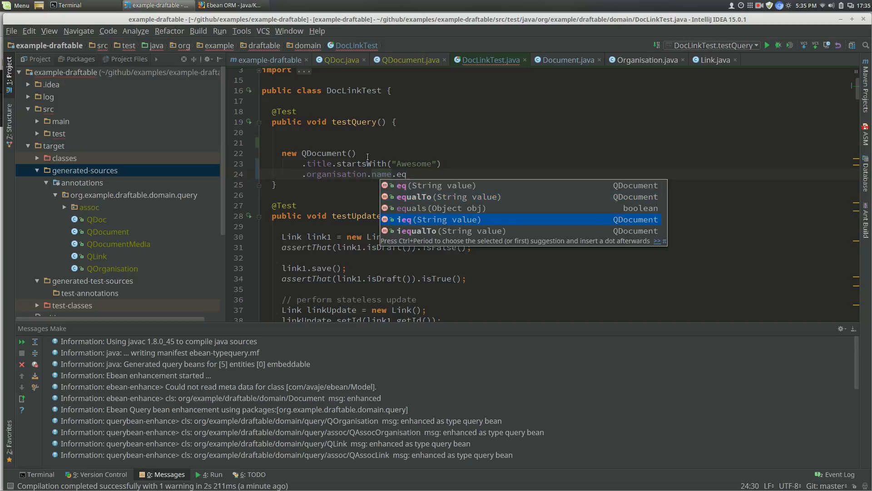
key("Return")
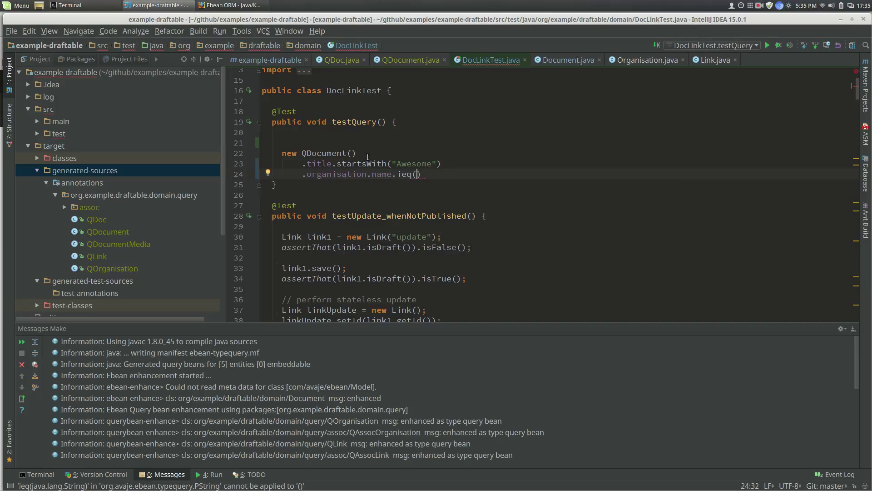
type("\"leg")
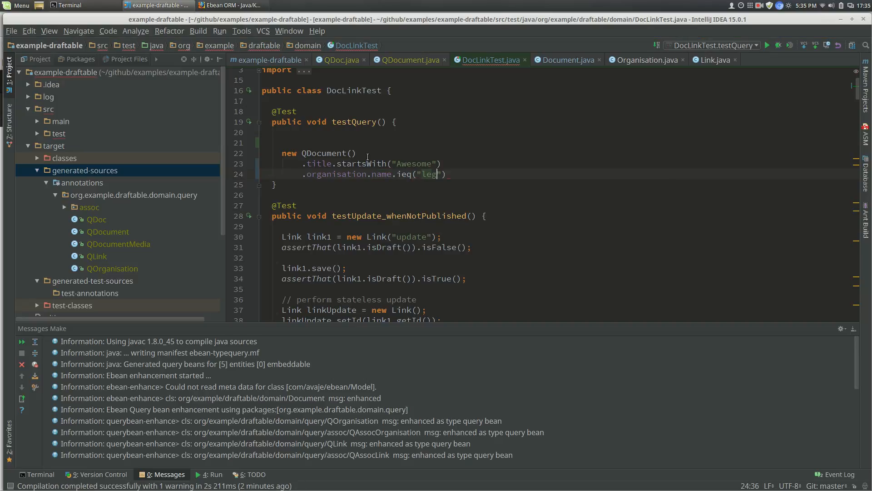
type("o")
key("End")
key("Return")
type(".")
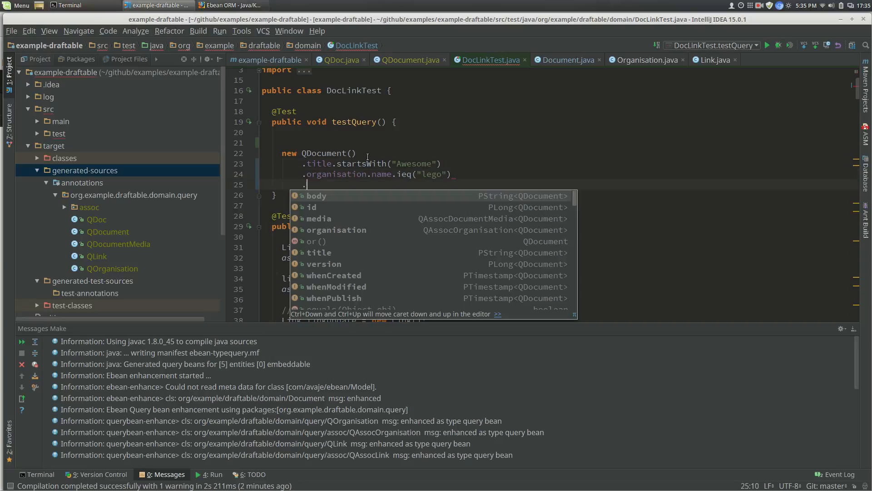
type("findL")
- End the query with findList() and extract the result into a variable named list
key("Return")
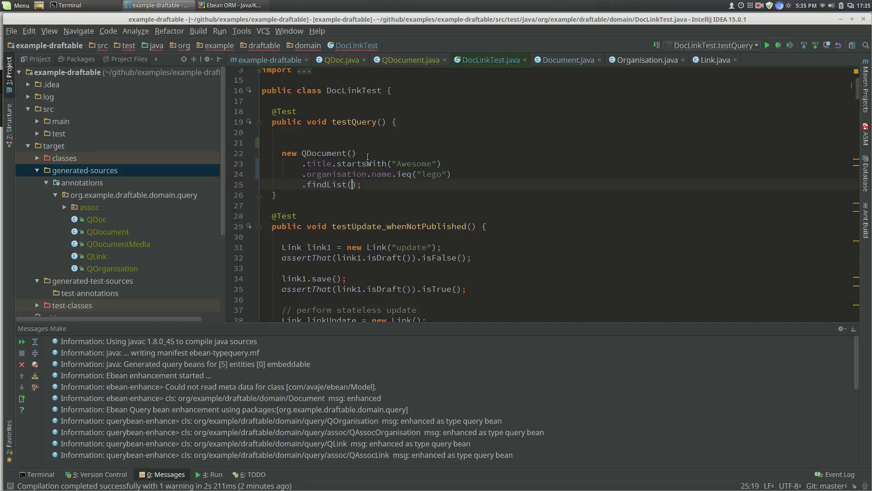
key("ctrl+alt+v")
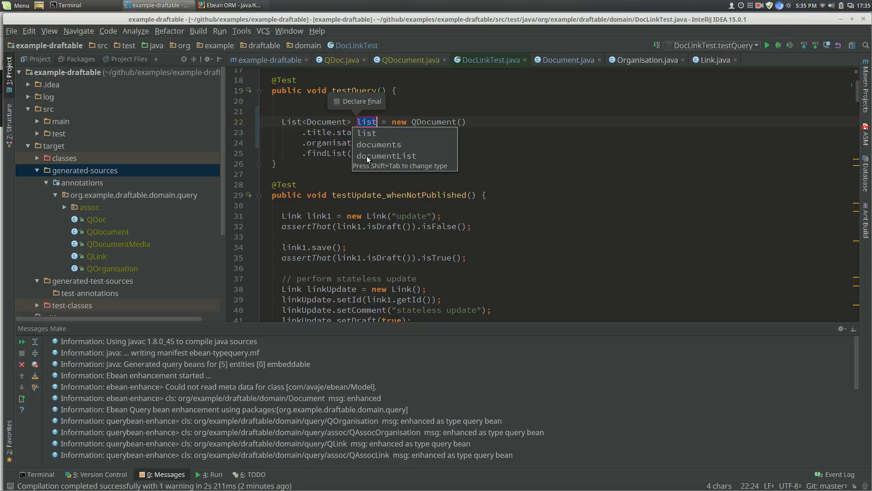
key("Return")
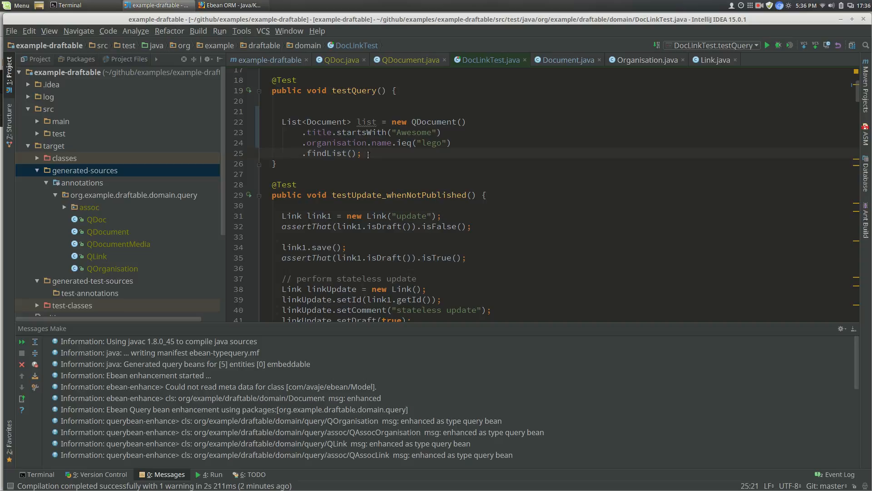
scroll(368, 154, "up", 2)
scroll(361, 159, "up", 2)
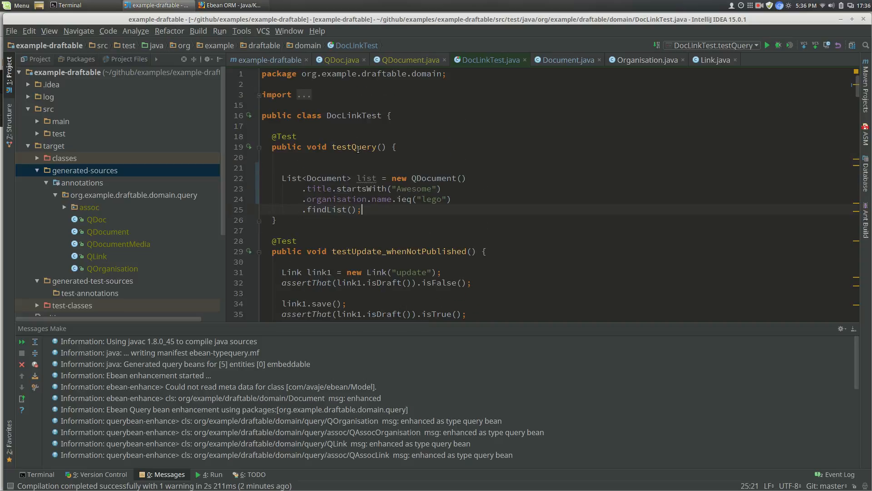
- Run testQuery so it passes and pick out organisation_id in the logged join SQL
right_click(357, 147)
left_click(438, 312)
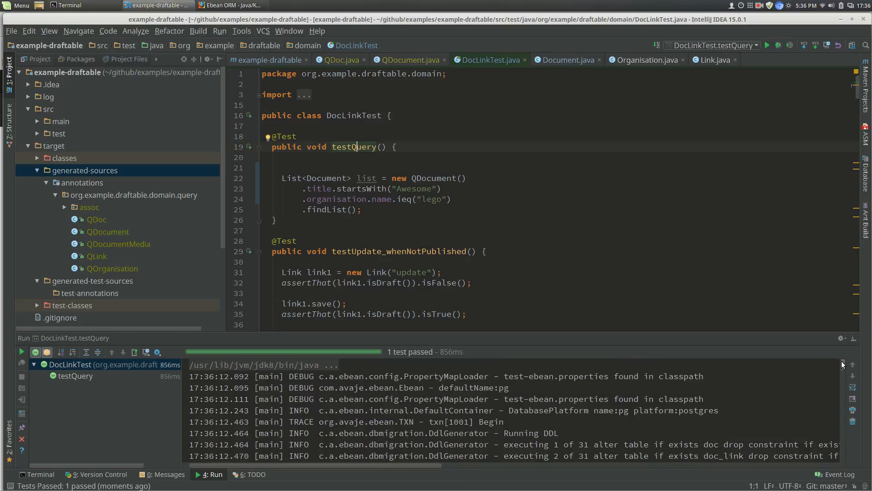
left_click_drag(843, 362, 843, 460)
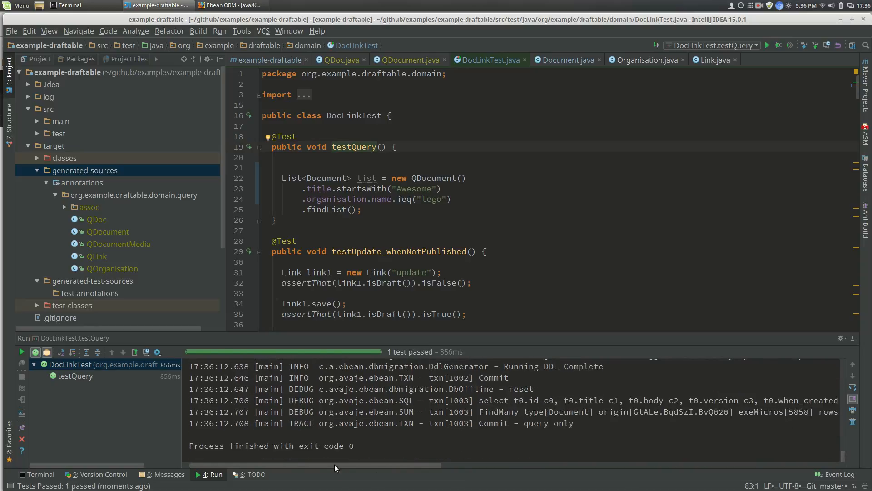
left_click_drag(348, 467, 773, 456)
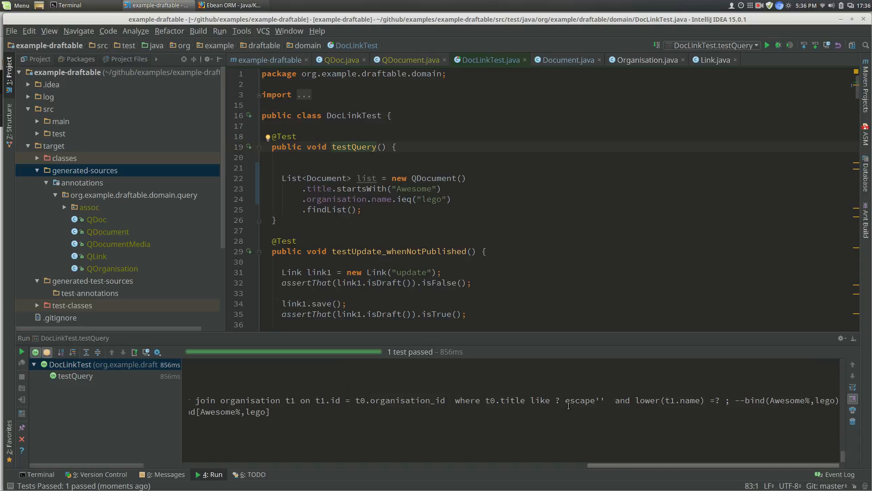
double_click(415, 402)
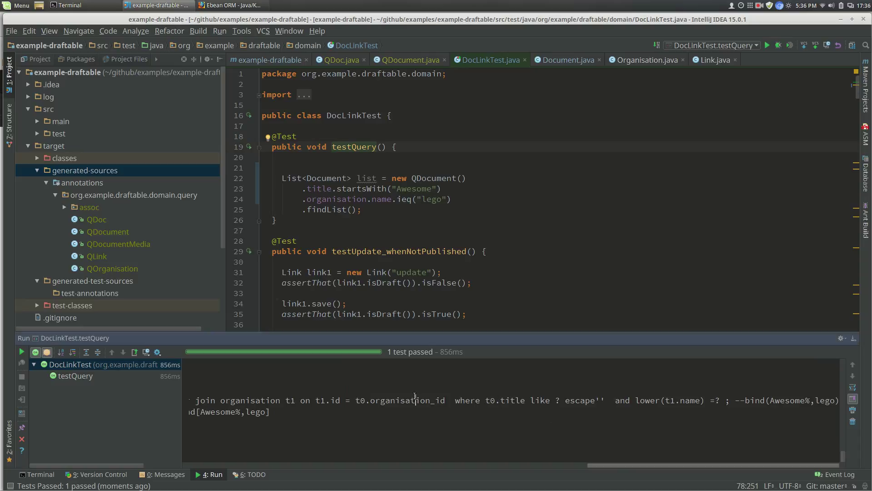
left_click(306, 168)
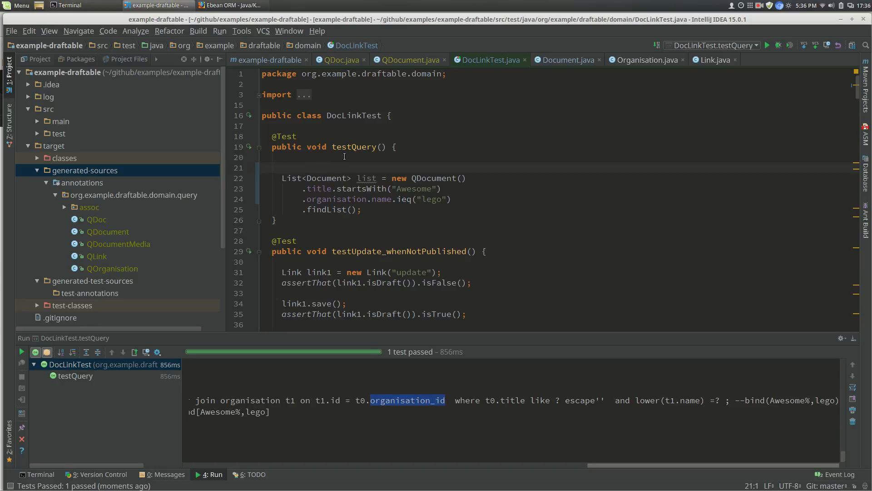
- Add a LocalDate startDate field after whenPublish in Document and find startDate in the regenerated QDocument
left_click(540, 63)
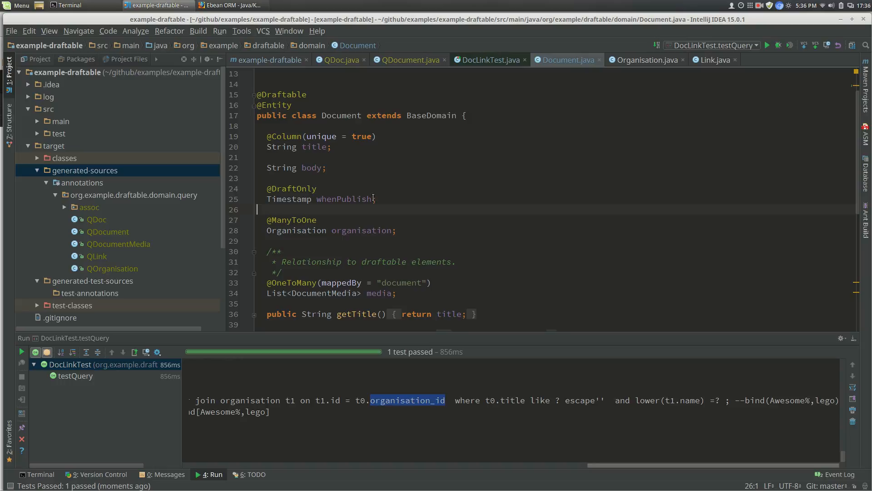
key("Return")
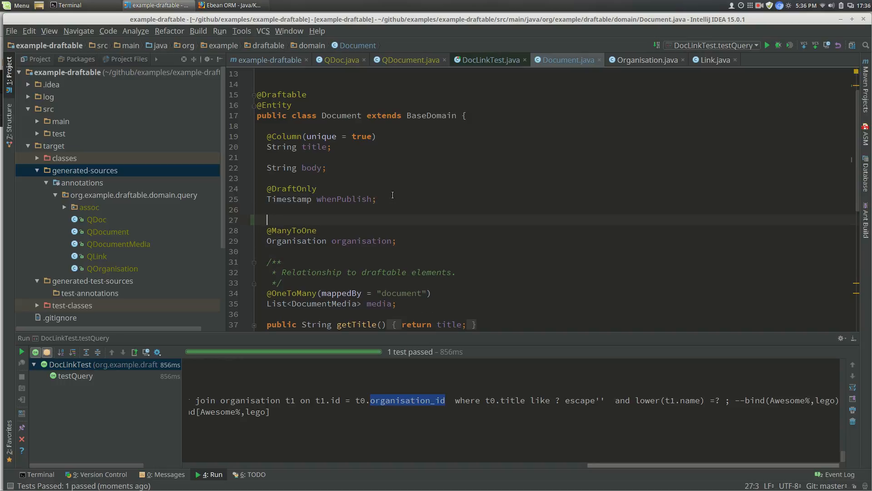
key("Return")
key("Up")
type("Local")
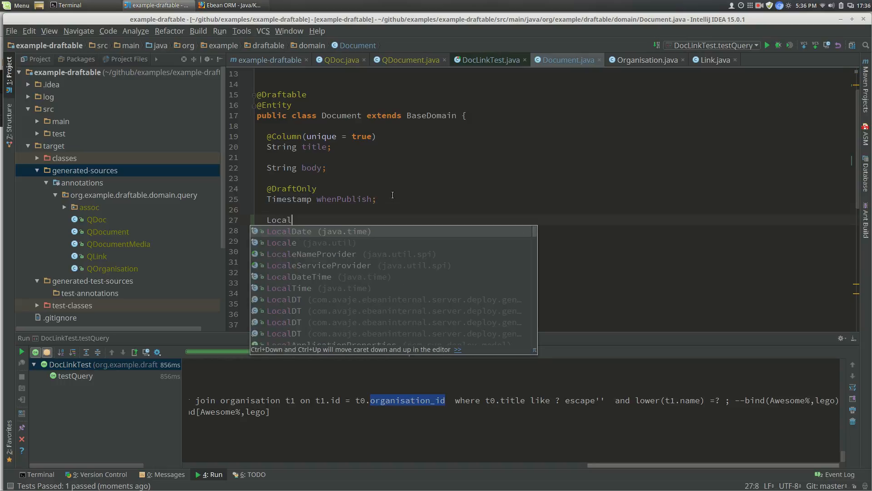
key("Return")
type("st")
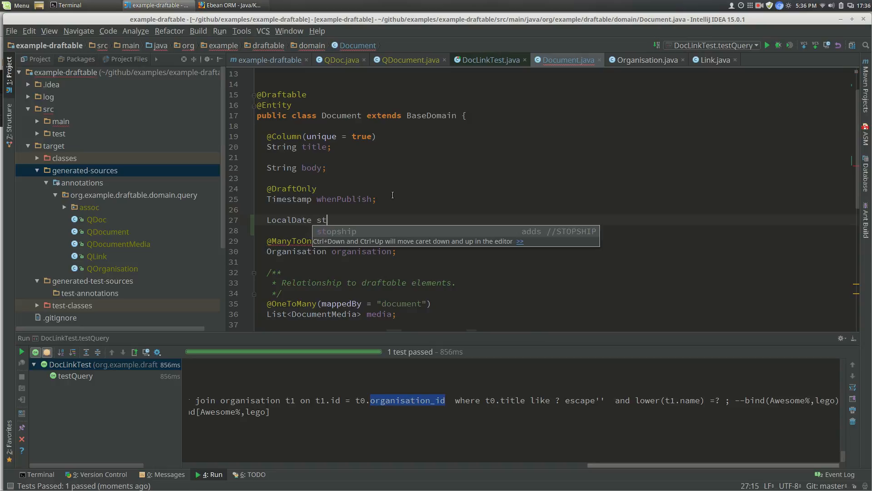
type("artDate;")
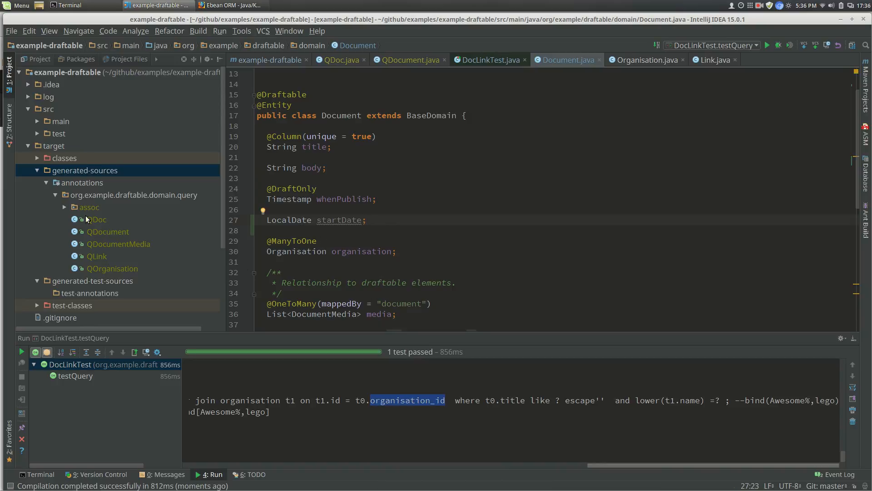
double_click(104, 232)
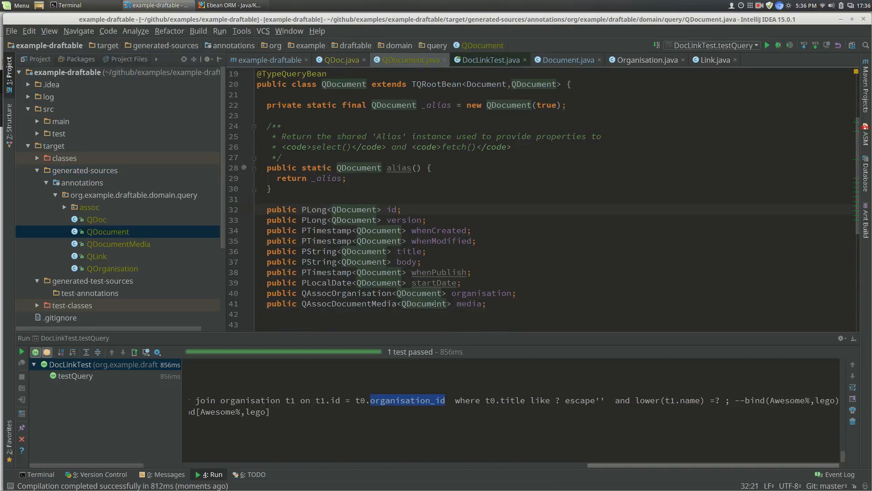
double_click(433, 282)
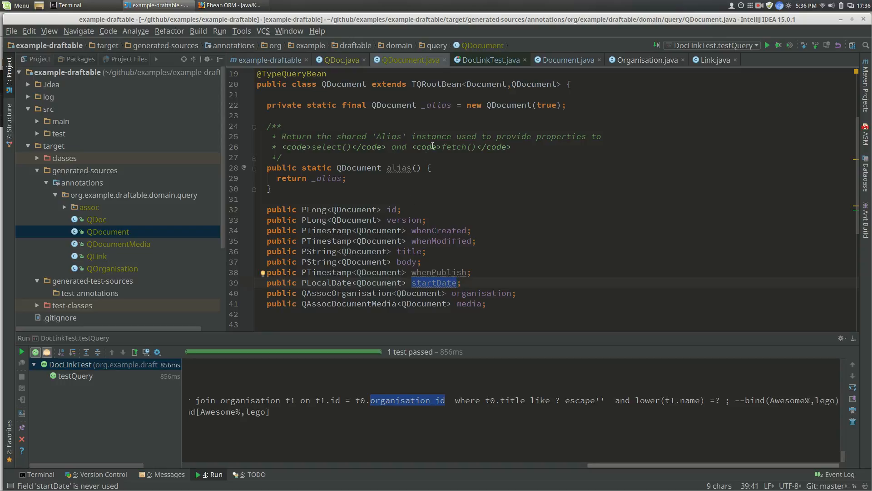
- Review the Messages panel entries for generated query beans and manifest writing
left_click(444, 60)
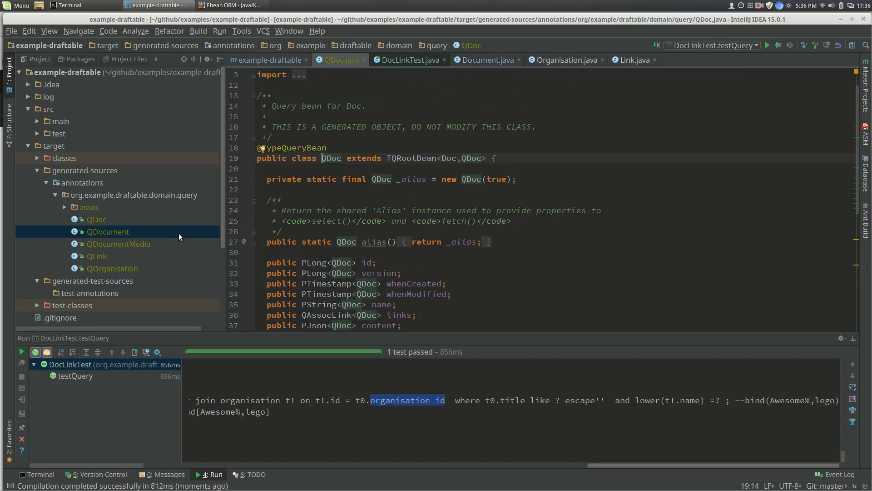
left_click(167, 474)
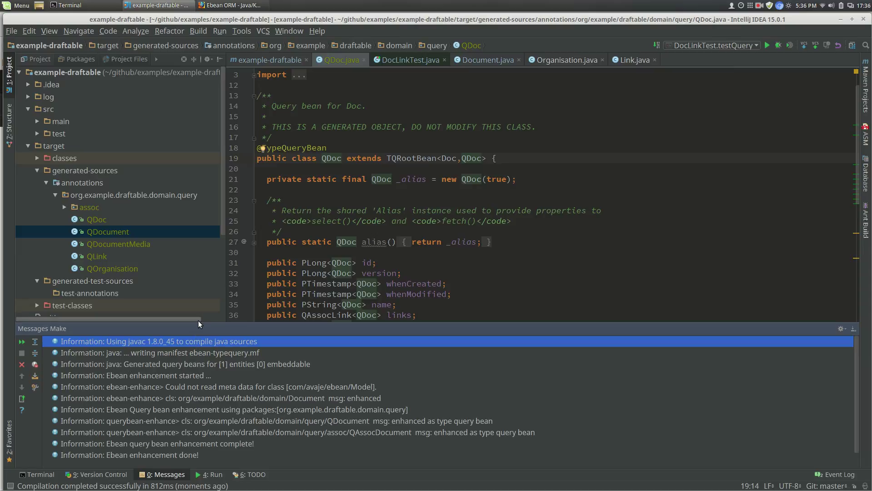
left_click_drag(198, 320, 194, 223)
left_click(165, 266)
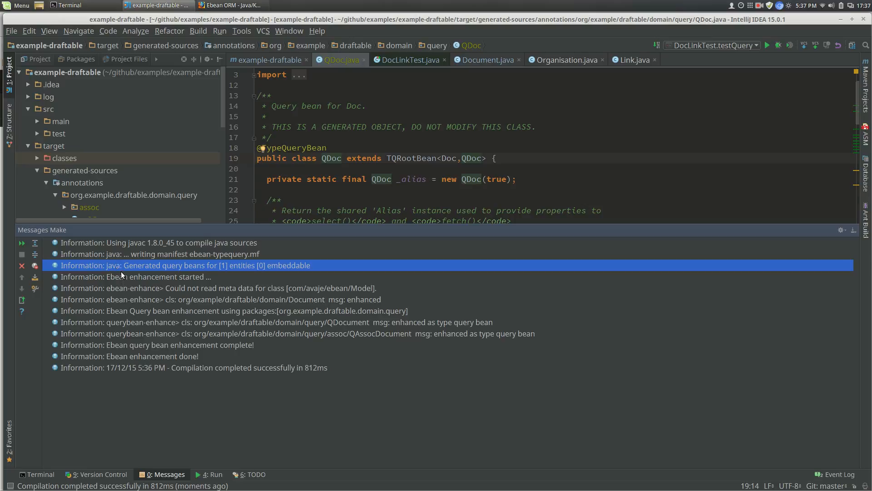
left_click(222, 254)
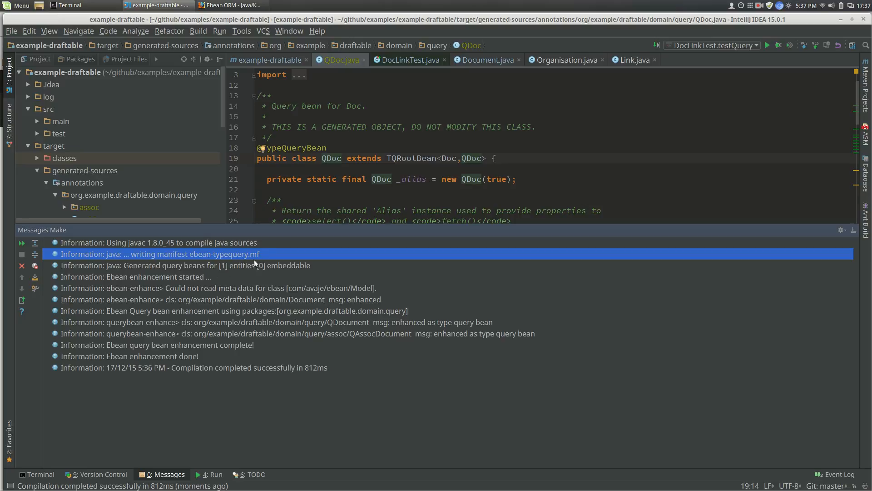
key("Down")
left_click_drag(264, 224, 306, 343)
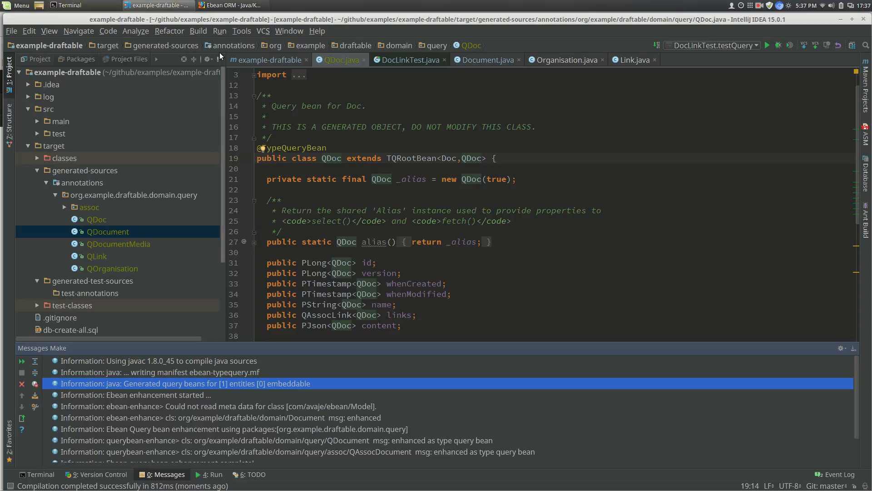
- Rebuild the project, check the QLink enhancement message, and close the Messages panel
left_click(197, 31)
left_click(230, 118)
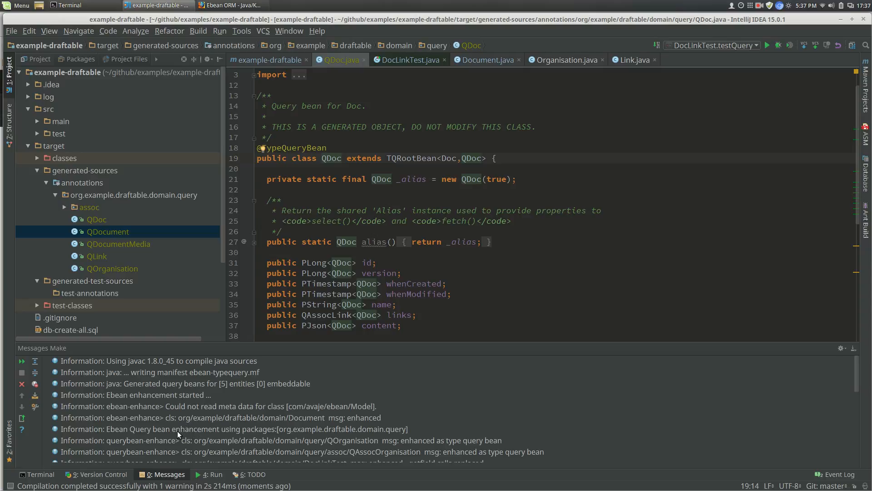
scroll(178, 431, "down", 2)
scroll(178, 431, "down", 2)
scroll(173, 420, "down", 3)
scroll(172, 419, "up", 5)
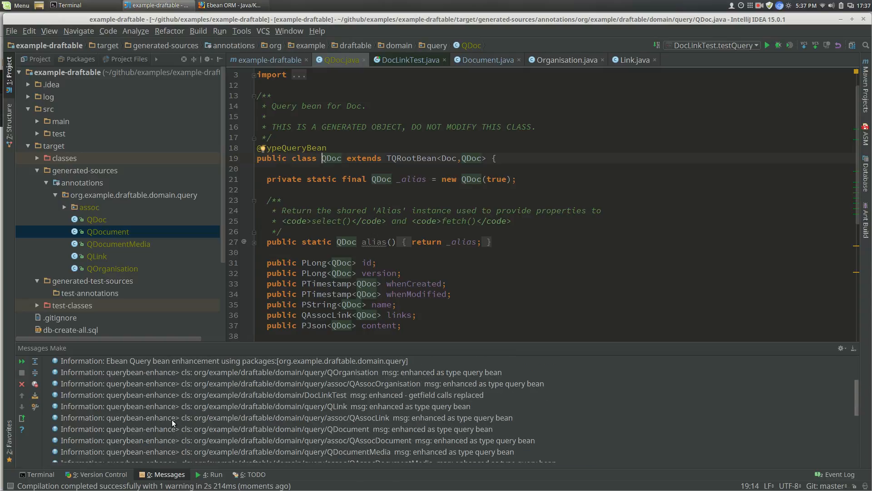
left_click(109, 406)
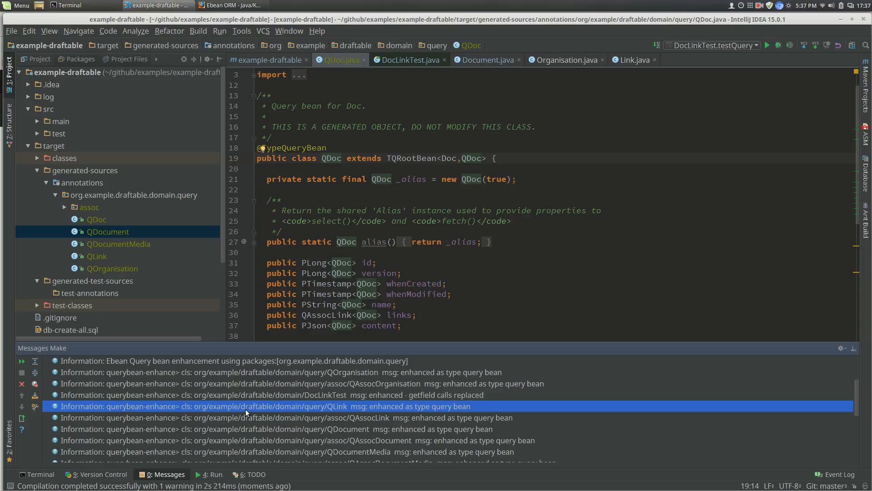
scroll(271, 416, "down", 2)
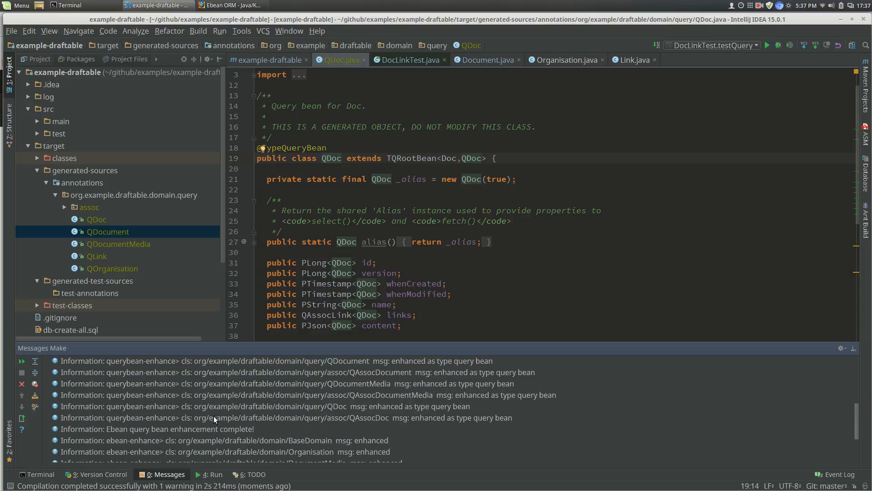
scroll(213, 416, "down", 1)
left_click(169, 474)
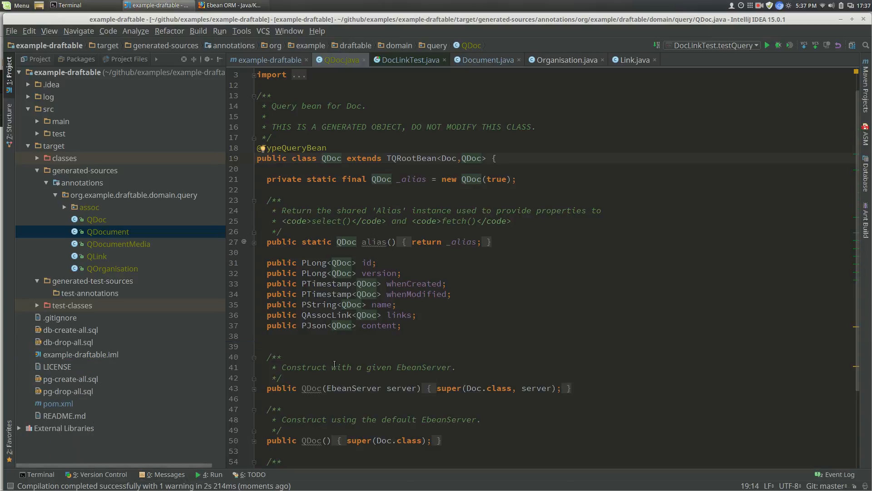
- Below the lego condition add a startDate.after() call via completion
left_click(397, 60)
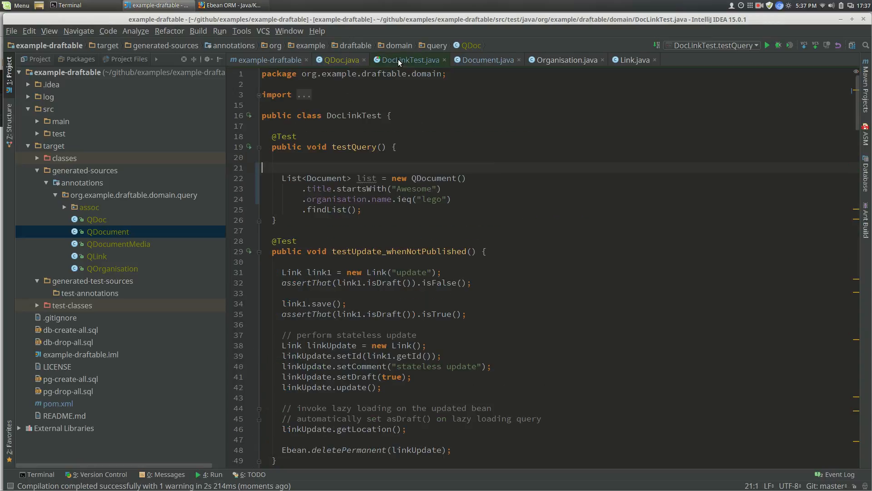
left_click(456, 199)
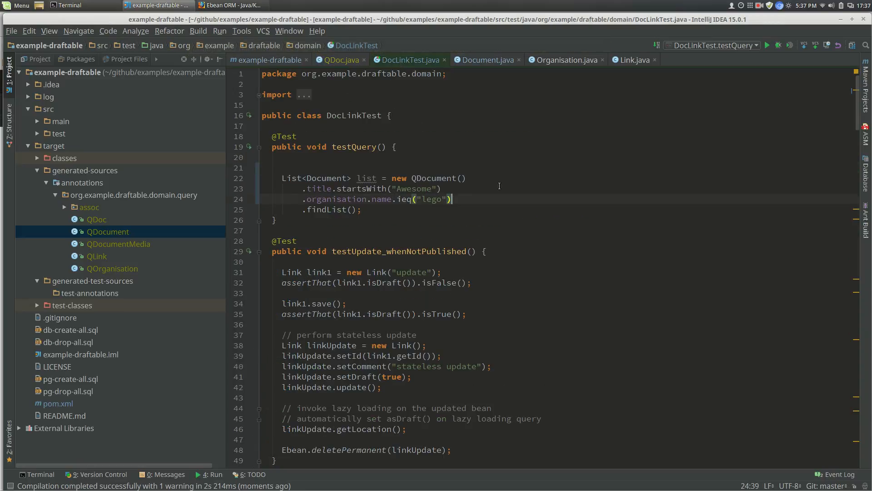
key("Return")
type(".st")
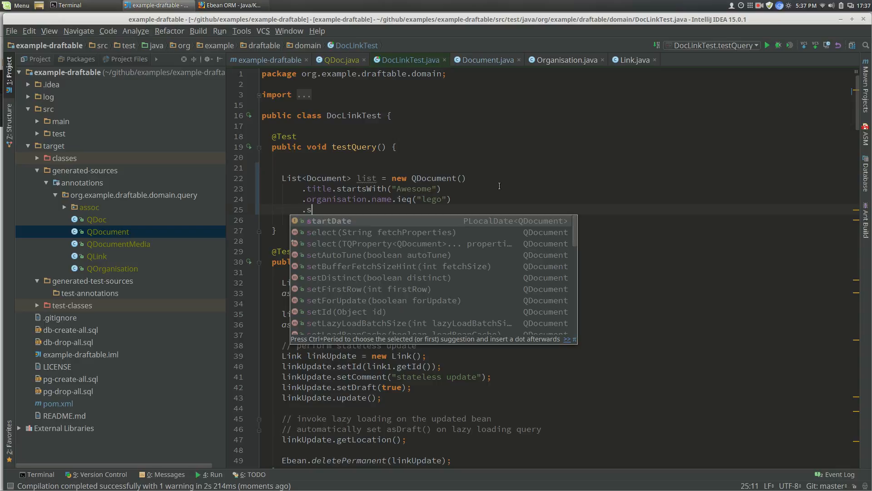
key("Return")
type(".")
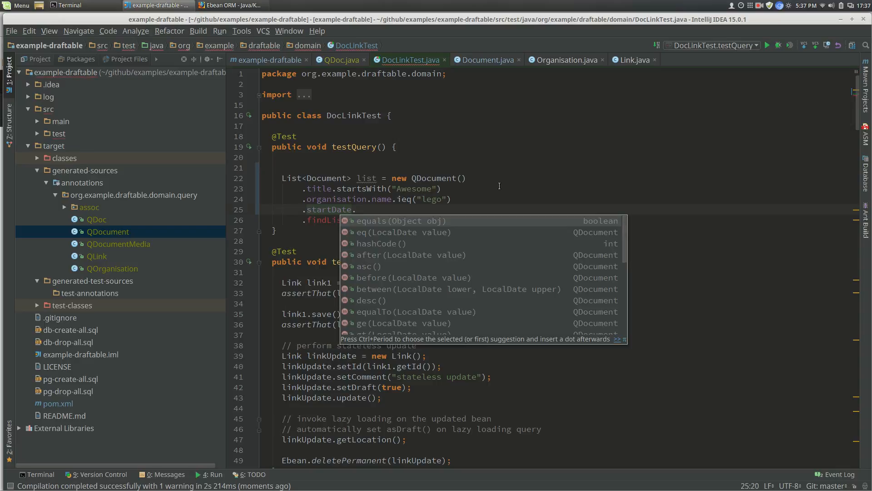
key("Escape")
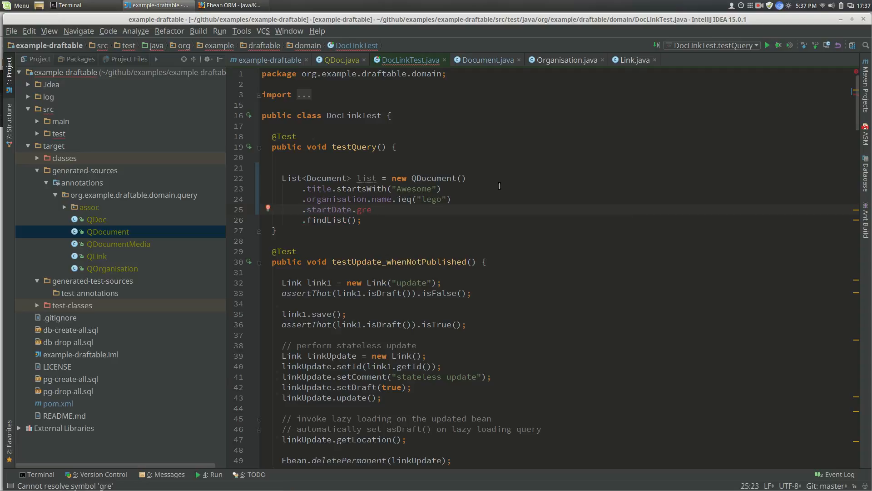
key("ctrl+space")
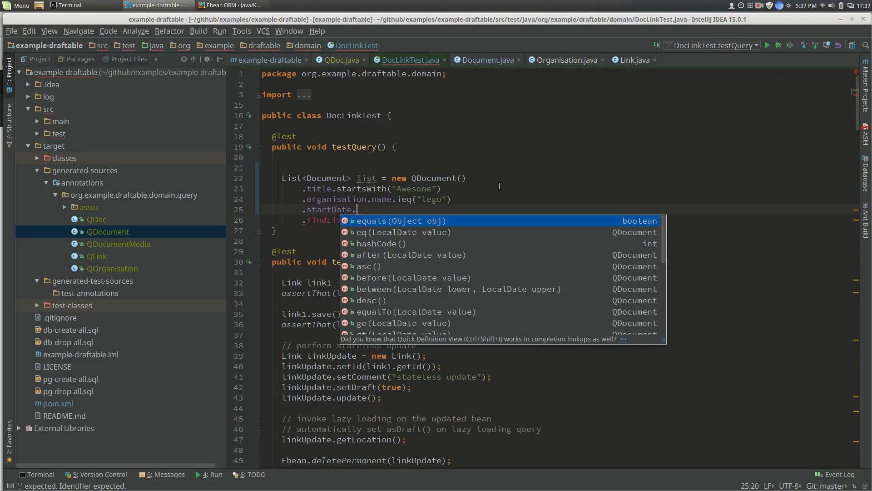
key("Down")
key("Down")
key("Down")
key("Return")
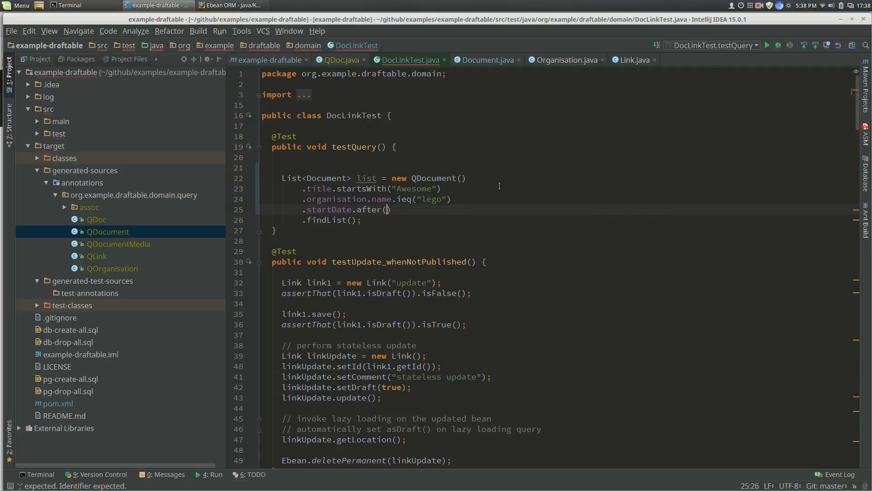
type("Local")
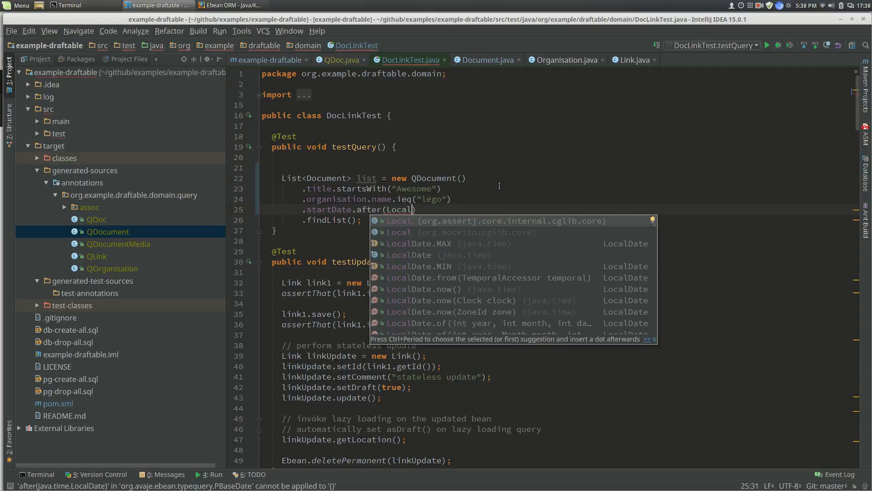
- Replace the suggested LocalDate.MIN argument with LocalDate.now()
key("Down")
key("Down")
key("Down")
key("Return")
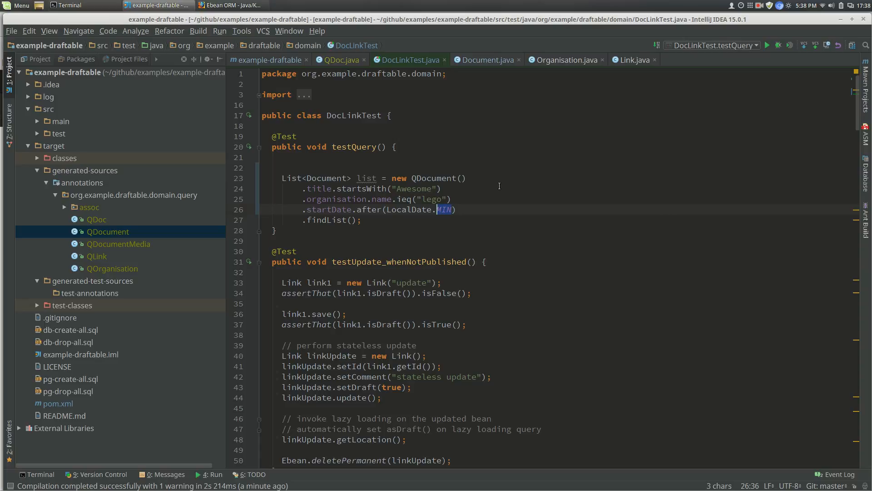
key("BackSpace")
key("BackSpace")
key("BackSpace")
type("n")
key("Return")
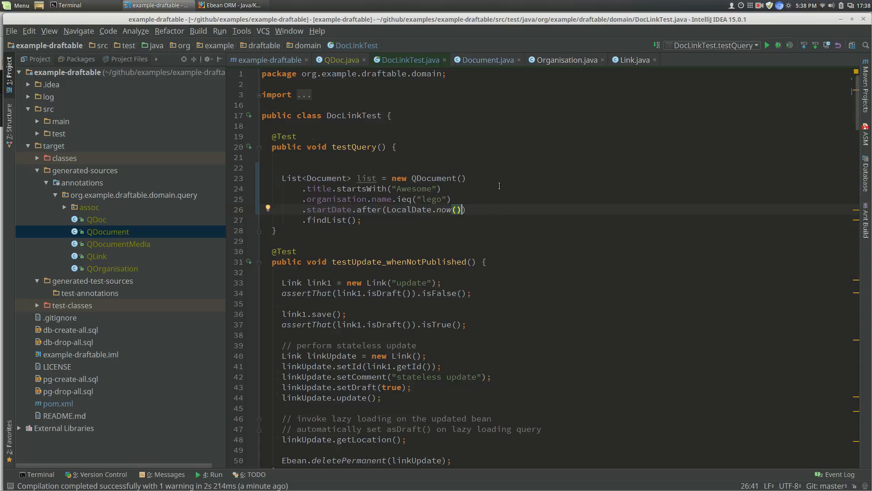
- Highlight the organisation property and the LocalDate.now() argument to review the query
left_click_drag(307, 200, 367, 199)
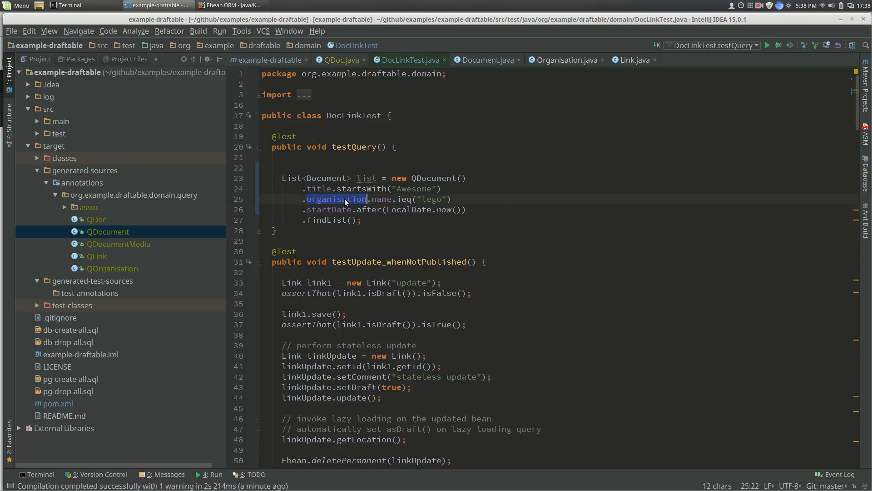
left_click(345, 200)
left_click(319, 199)
left_click_drag(387, 210, 464, 210)
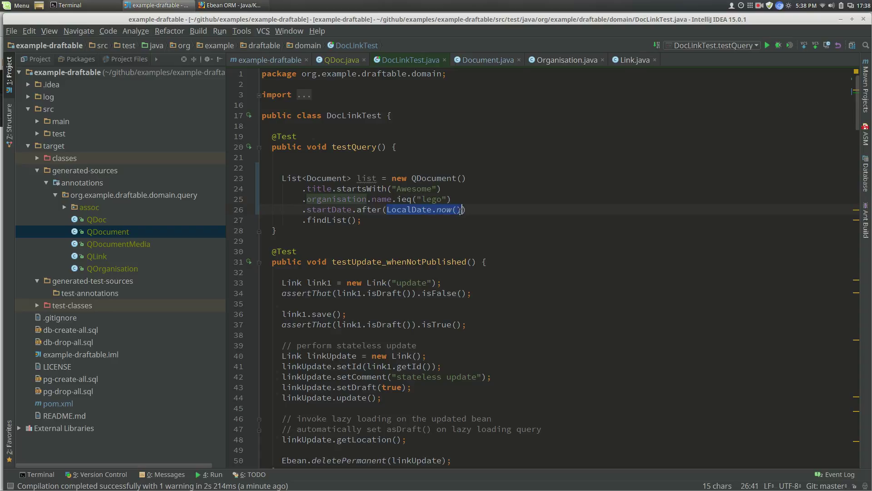
left_click(332, 211)
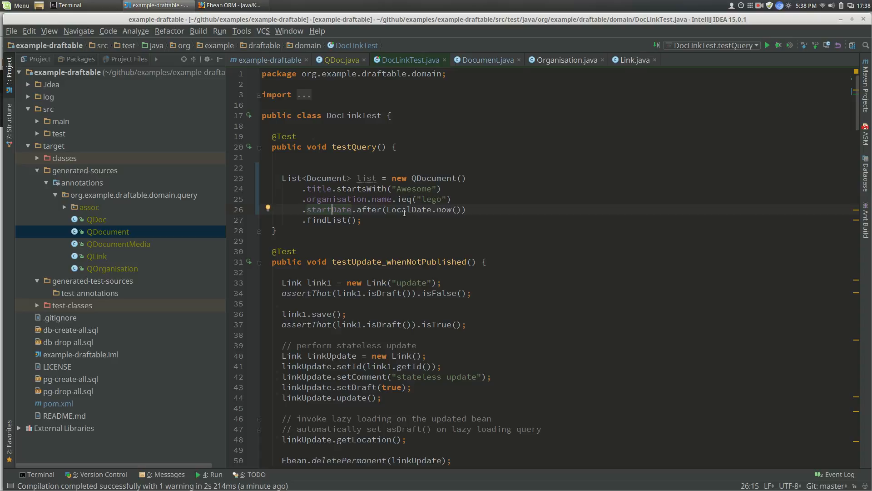
left_click(468, 211)
key("Return")
type(".id")
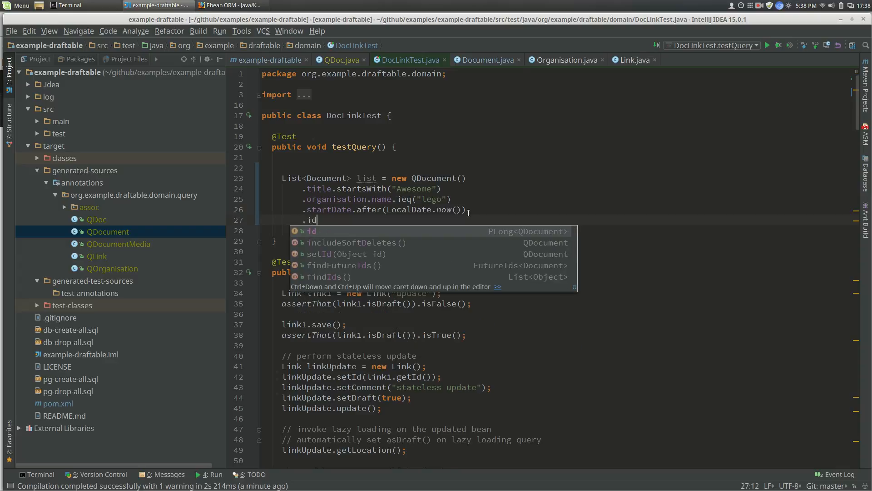
type(".")
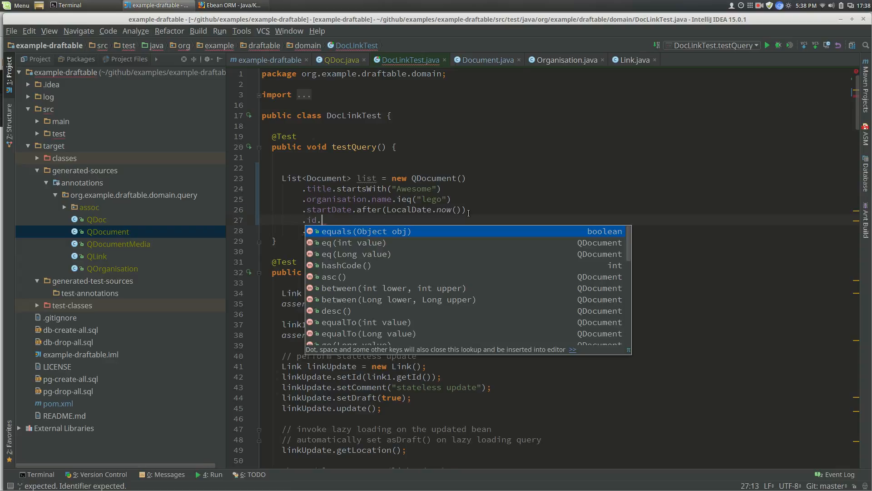
type("b")
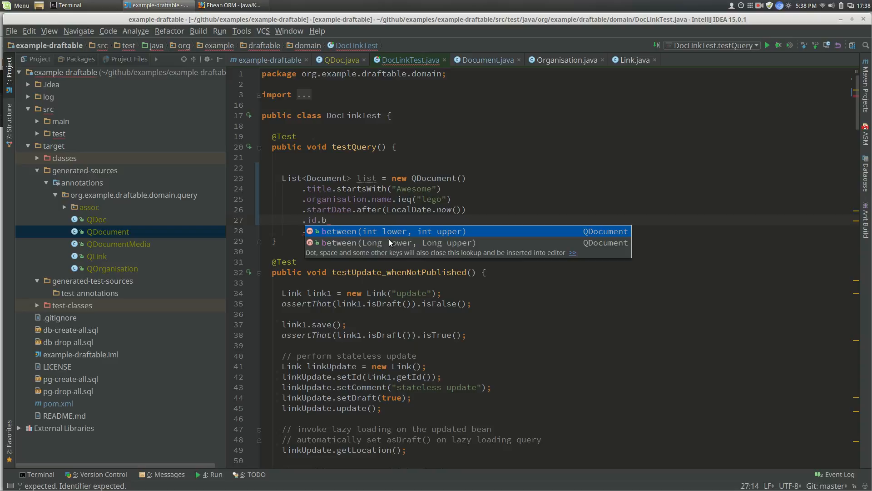
left_click(341, 234)
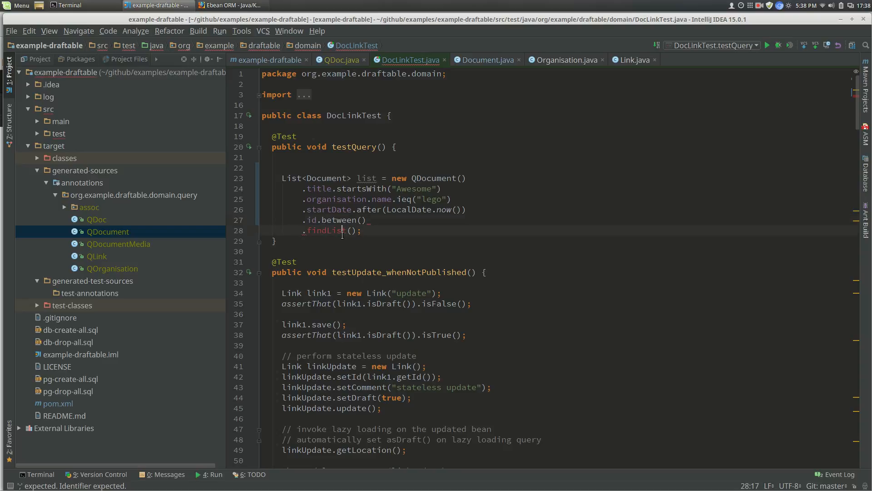
left_click_drag(361, 231, 228, 215)
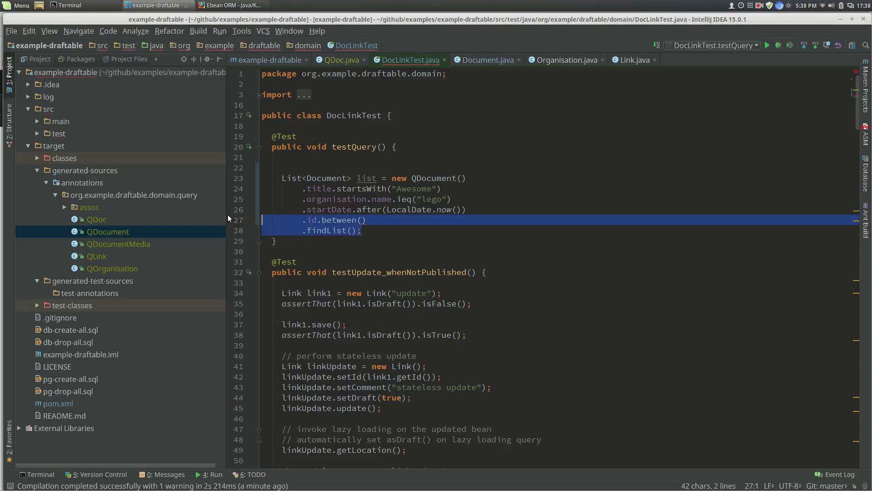
left_click(314, 219)
left_click_drag(375, 221, 244, 221)
key("BackSpace")
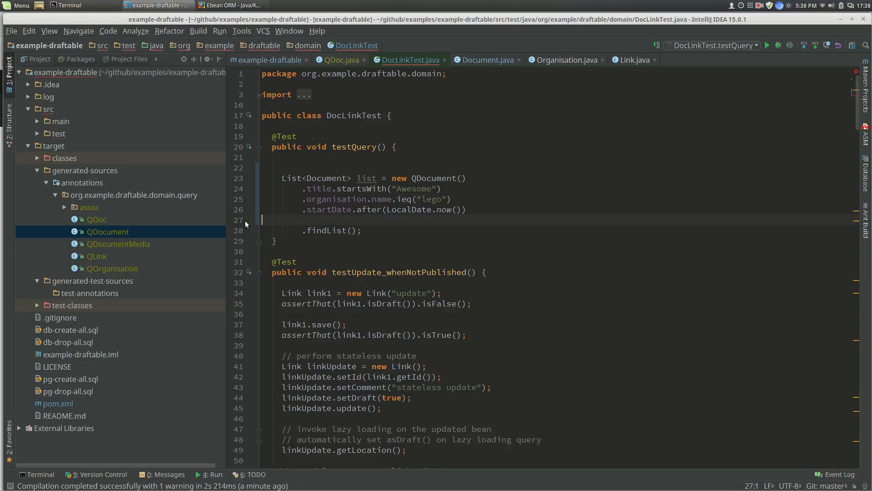
key("BackSpace")
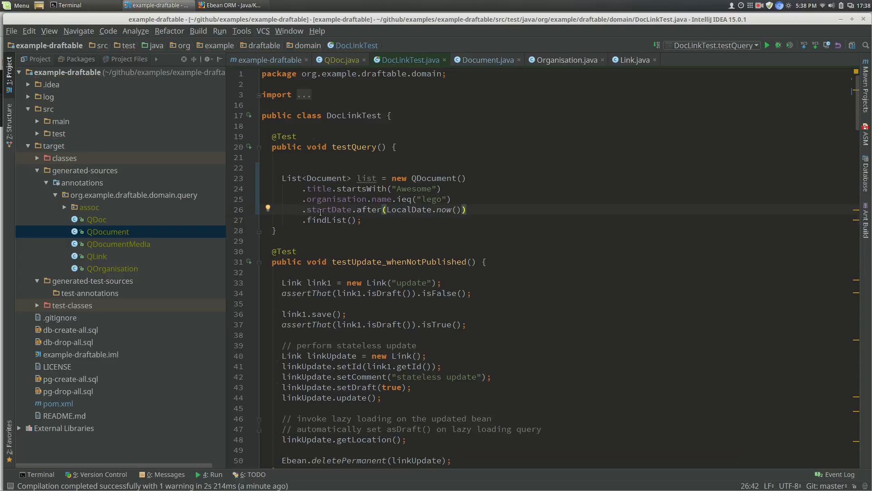
- Comment out the startDate field in Document, rebuild with Ctrl+F9 and jump to the resulting compile error
left_click(473, 60)
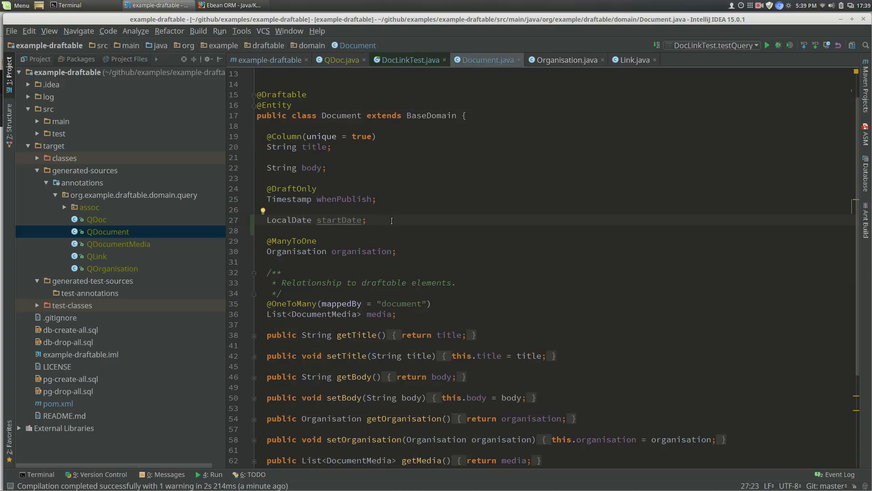
key("Home")
type("//")
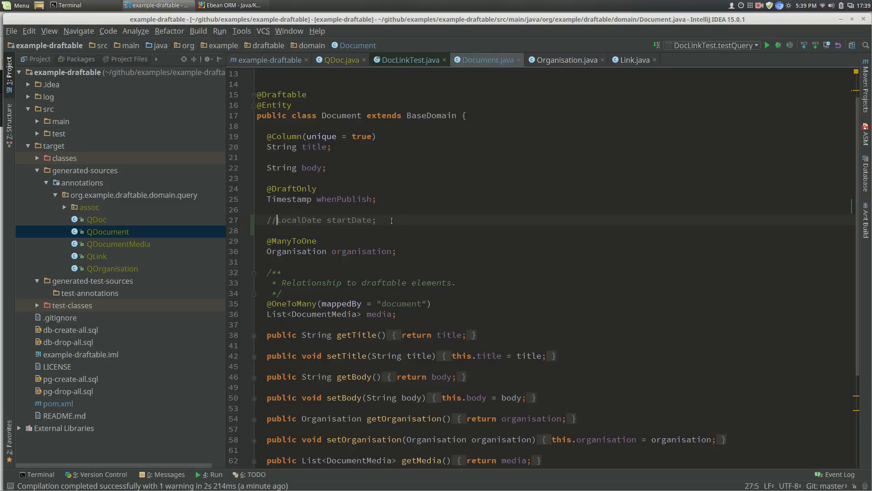
key("ctrl+F9")
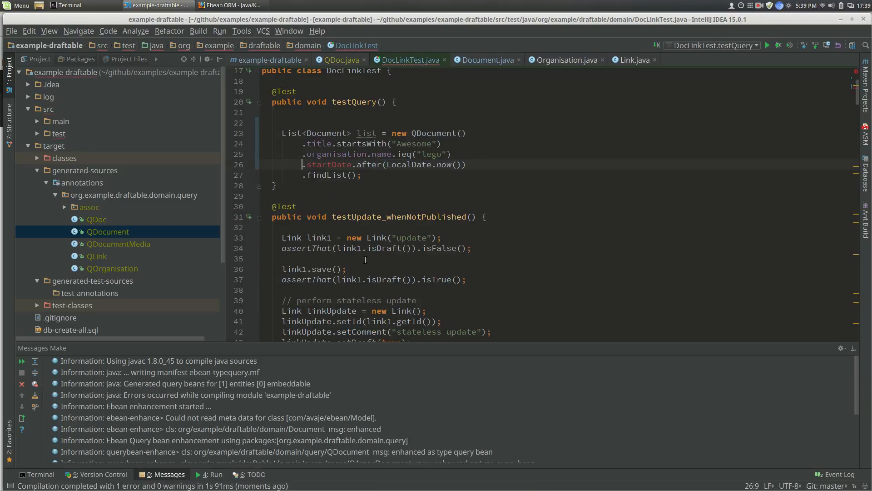
double_click(174, 458)
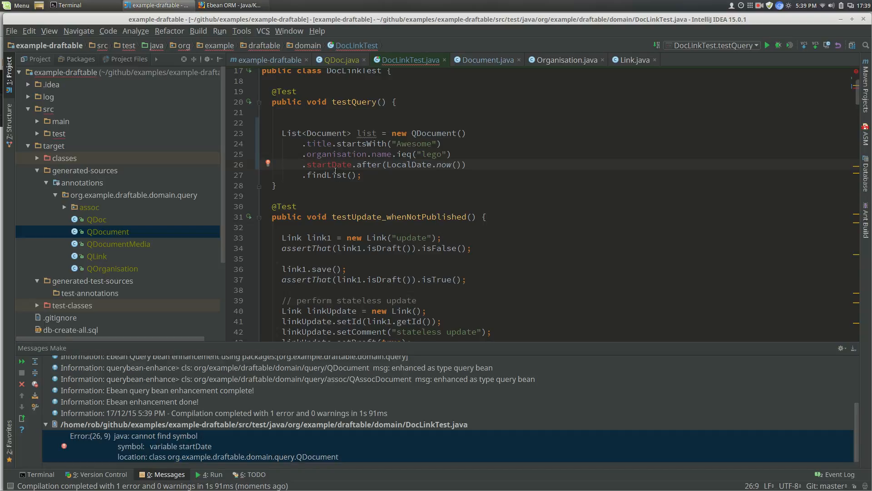
- Restore the field in Document and rename it from startDate to startWhen
left_click(482, 60)
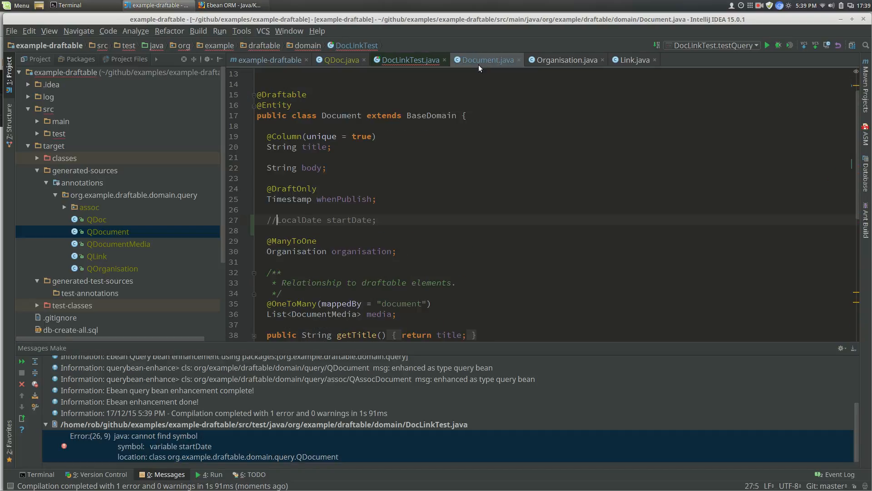
key("BackSpace")
key("BackSpace")
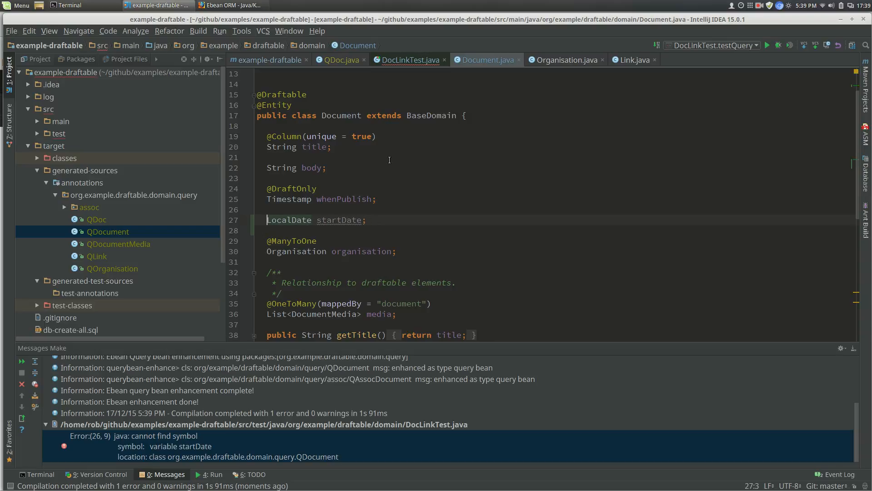
key("ctrl+Right")
key("ctrl+Right")
key("shift+Left")
key("shift+Left")
key("shift+Left")
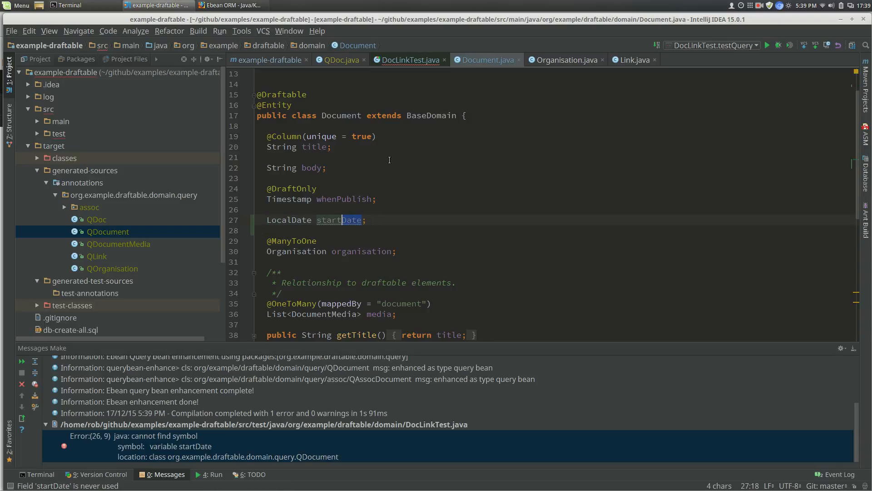
type("When")
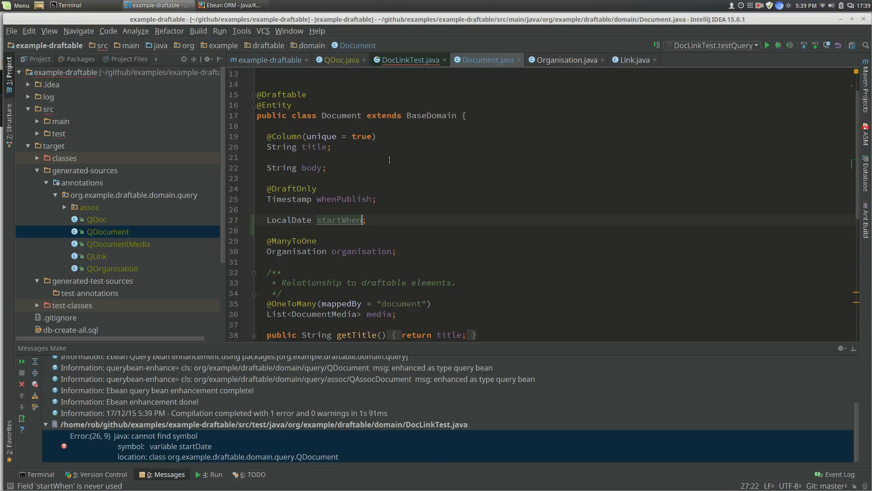
key("shift+Escape")
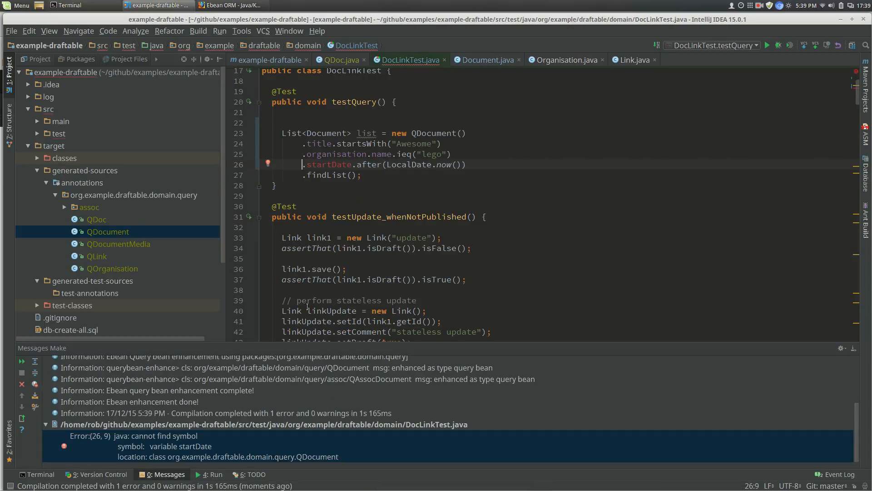
- Rename the startDate call on line 26 of testQuery to startWhen
left_click(336, 165)
key("BackSpace")
key("Delete")
key("Delete")
key("Delete")
type("When")
key("Return")
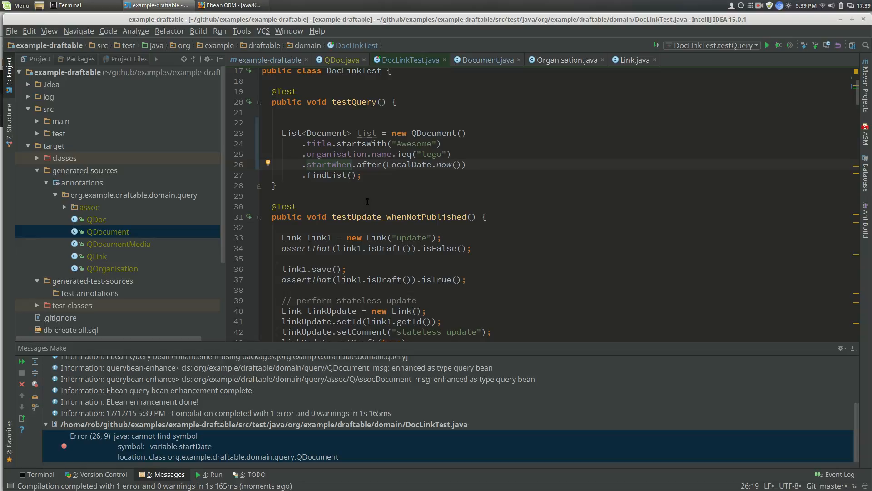
- Run testQuery so it passes, check the Build menu, and review then hide the compile Messages log
right_click(357, 103)
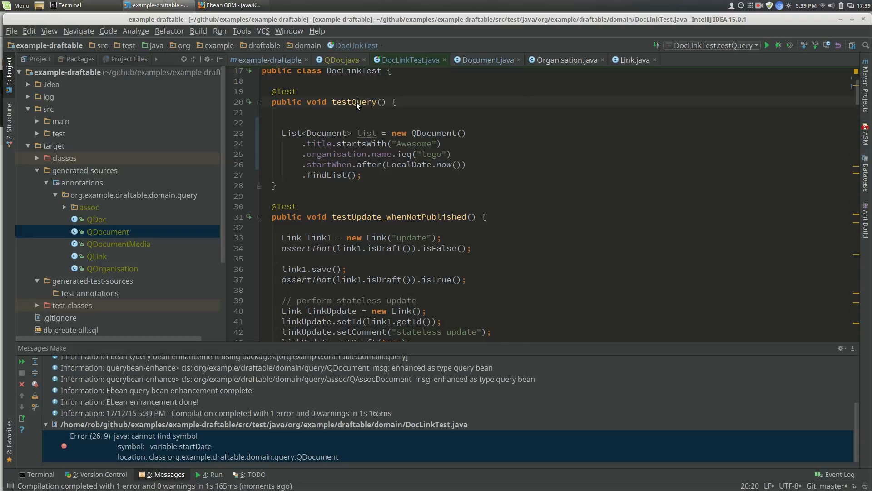
left_click(441, 266)
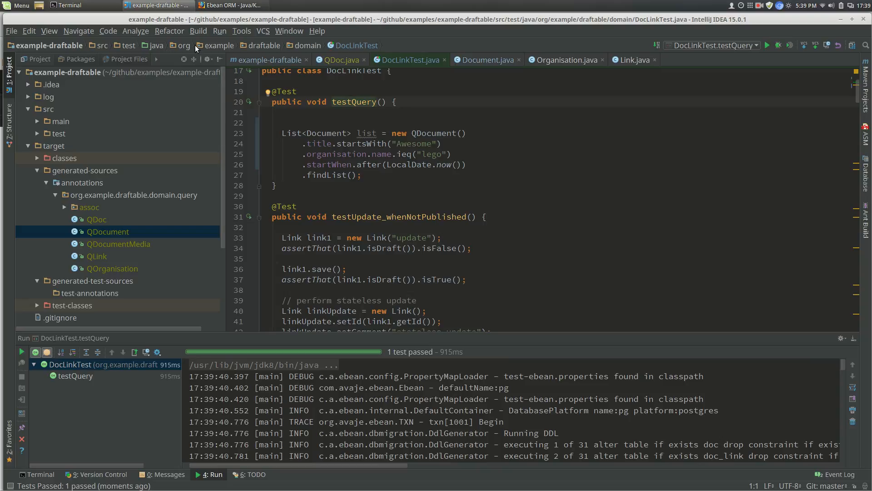
left_click(199, 31)
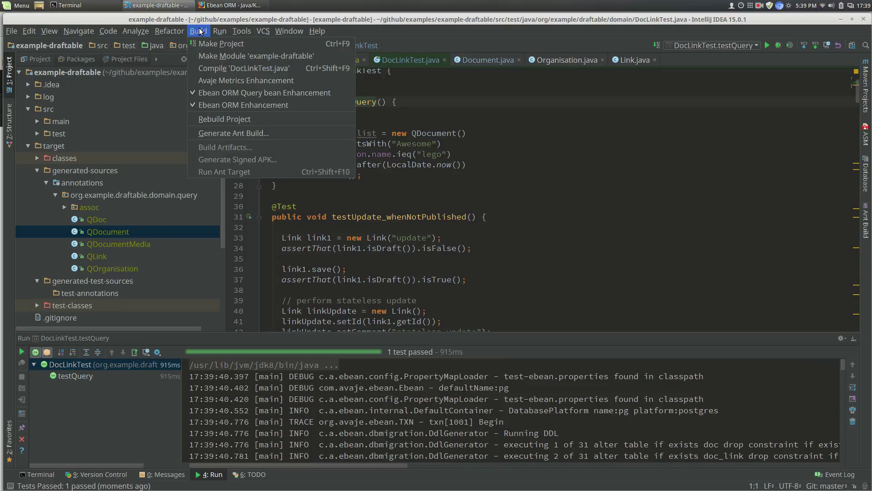
left_click(240, 92)
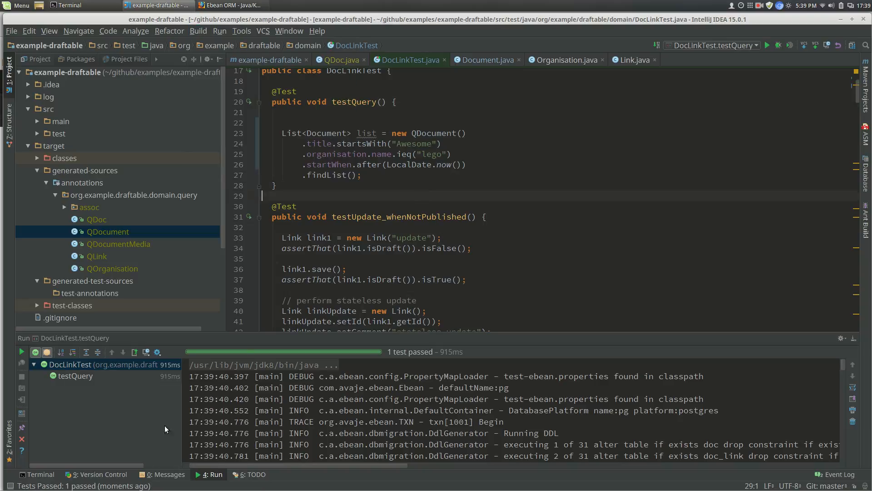
left_click(171, 476)
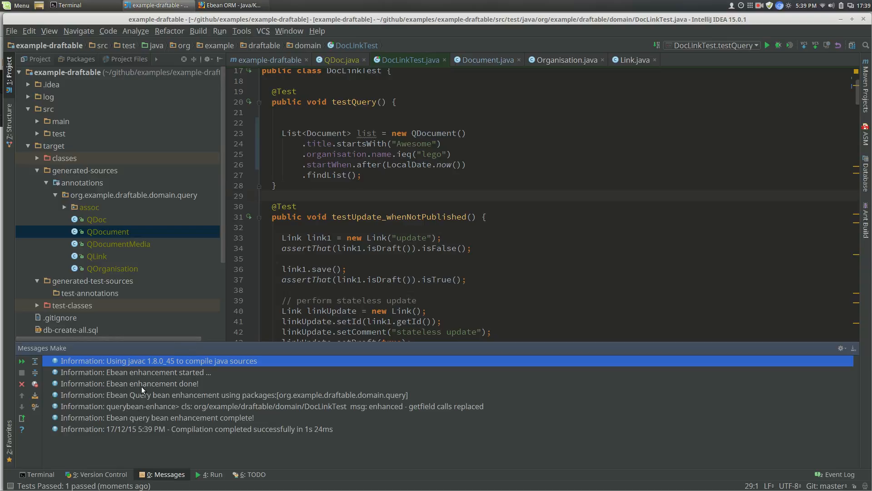
left_click(167, 475)
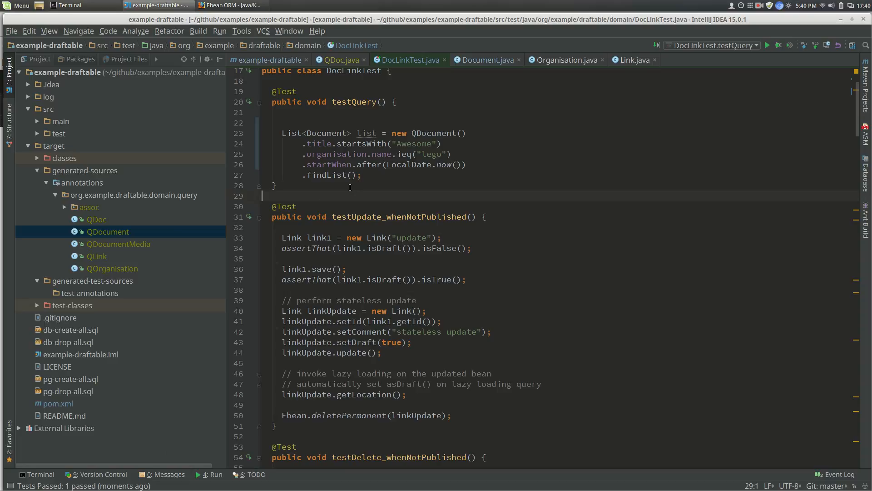
- Open pom.xml and select the querybean-generator line and the avaje-ebeanorm-querybean dependency block
double_click(37, 403)
scroll(406, 268, "down", 2)
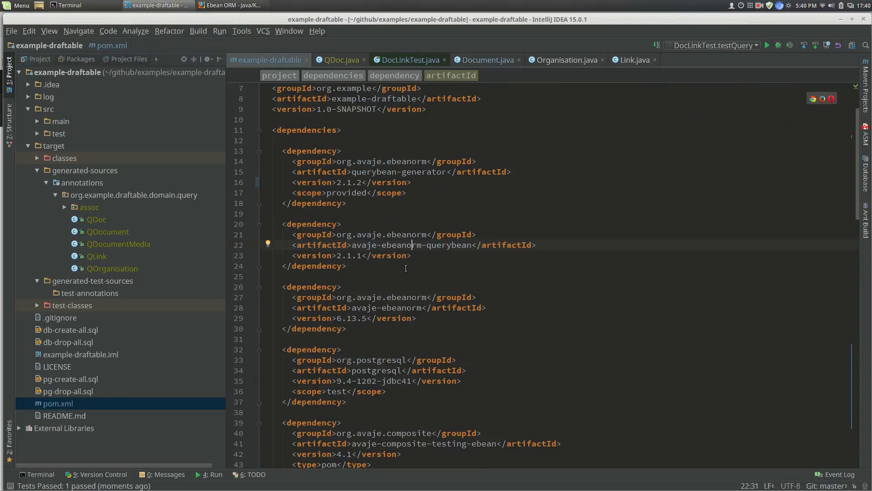
left_click_drag(253, 204, 242, 153)
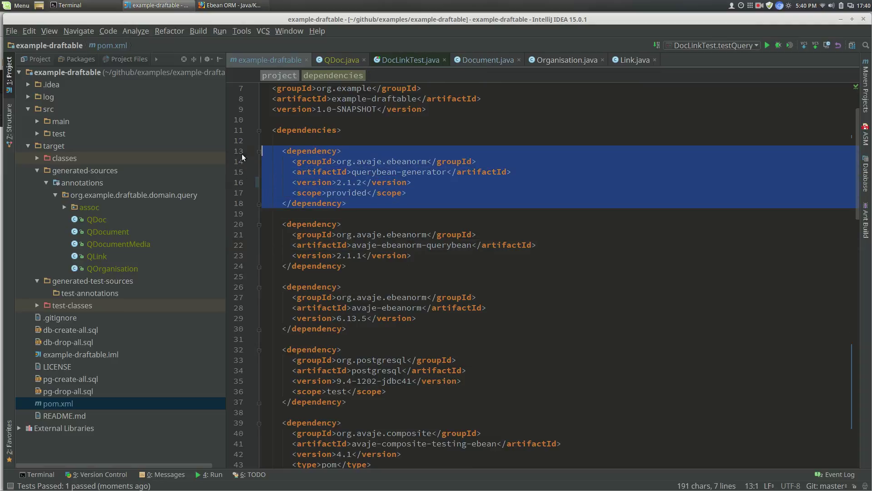
triple_click(415, 171)
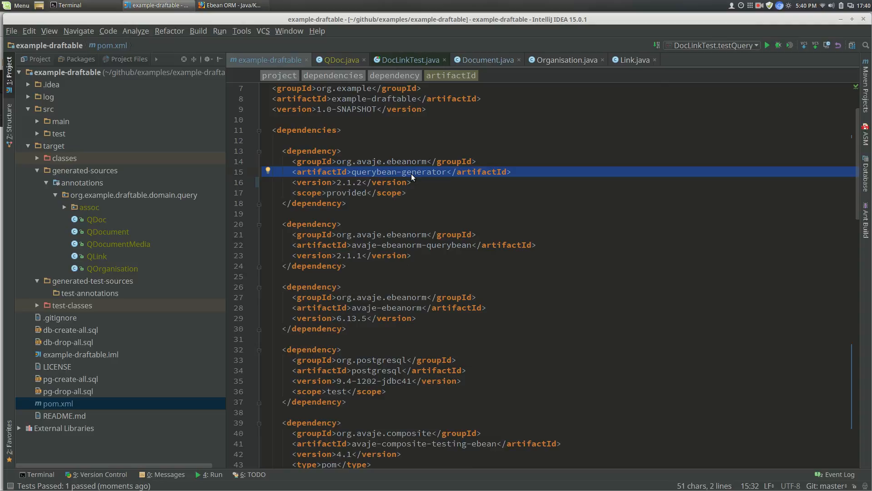
left_click_drag(346, 266, 262, 229)
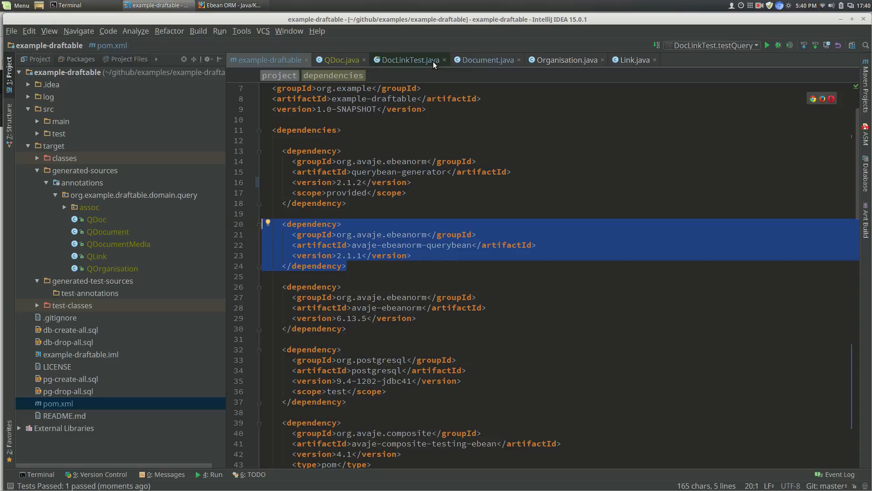
- Inspect the PLong property type in QDoc.java and view its library declaration
left_click(344, 61)
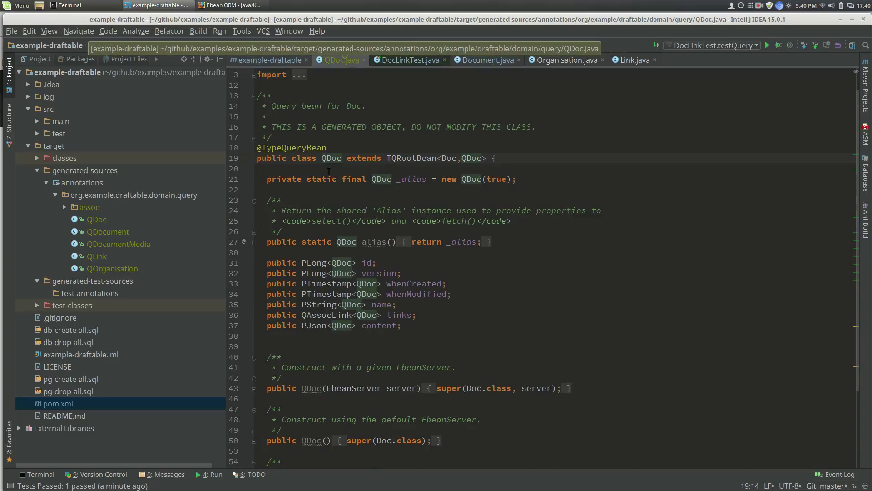
double_click(305, 263)
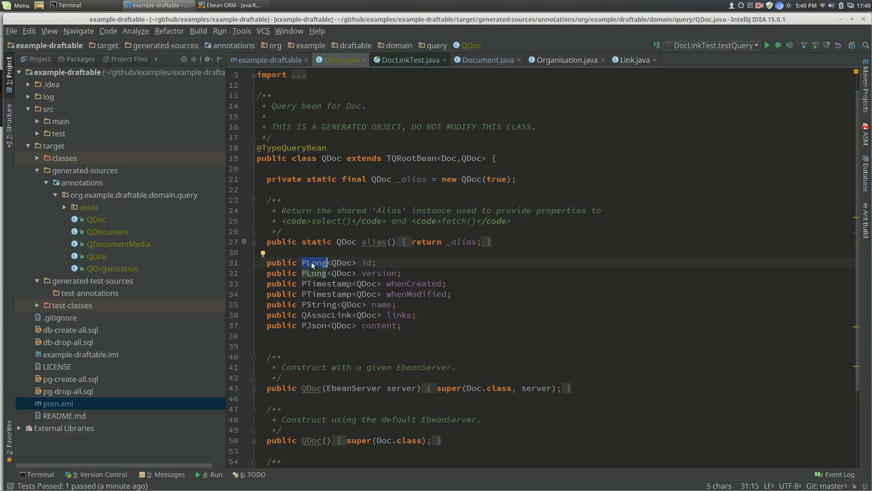
left_click(315, 265)
key("ctrl")
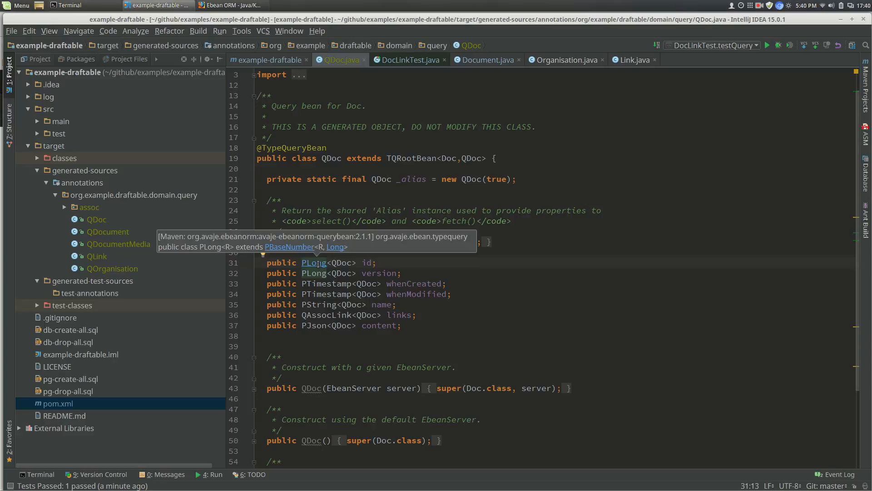
left_click(318, 263, "ctrl")
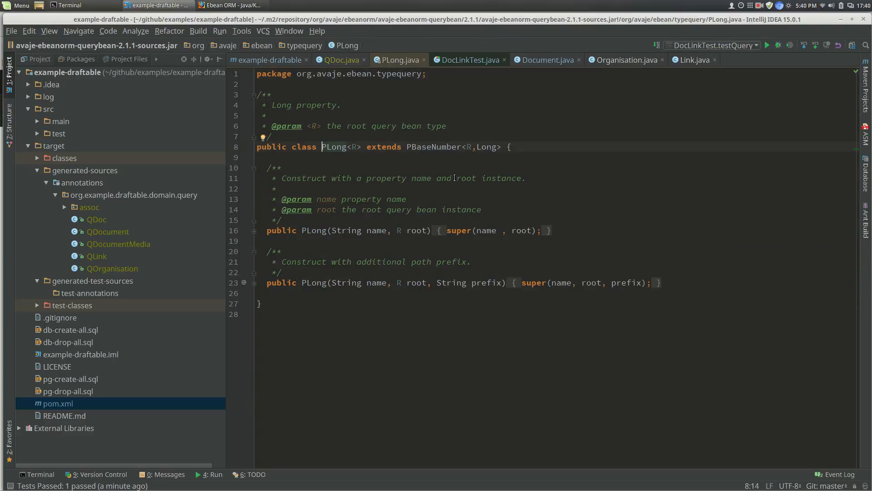
left_click(424, 60)
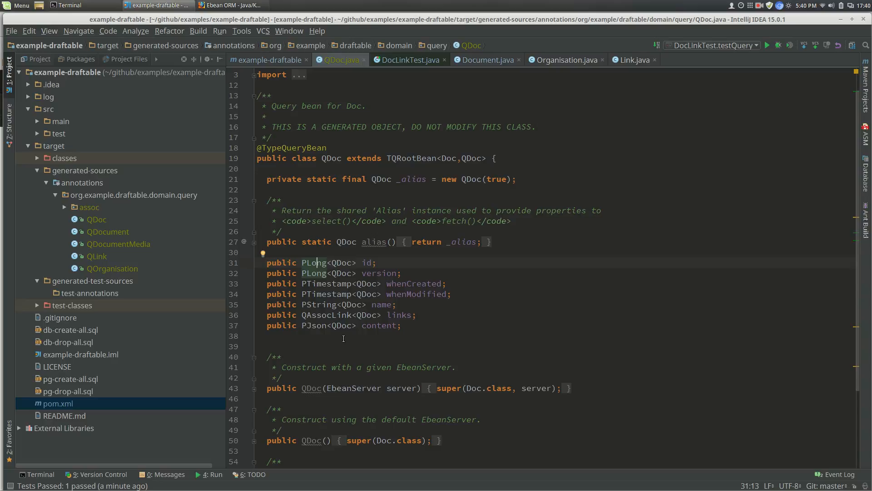
- Highlight the PJson and QAssocLink property types on lines 37 and 36
double_click(314, 325)
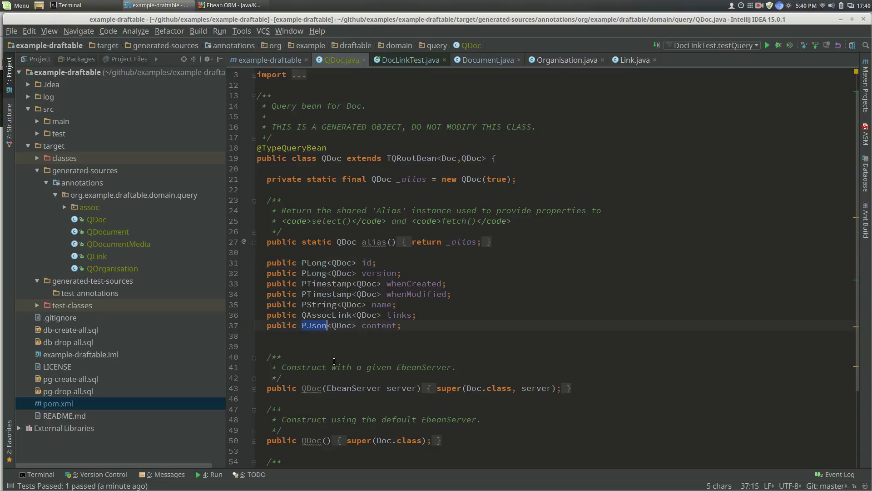
double_click(327, 315)
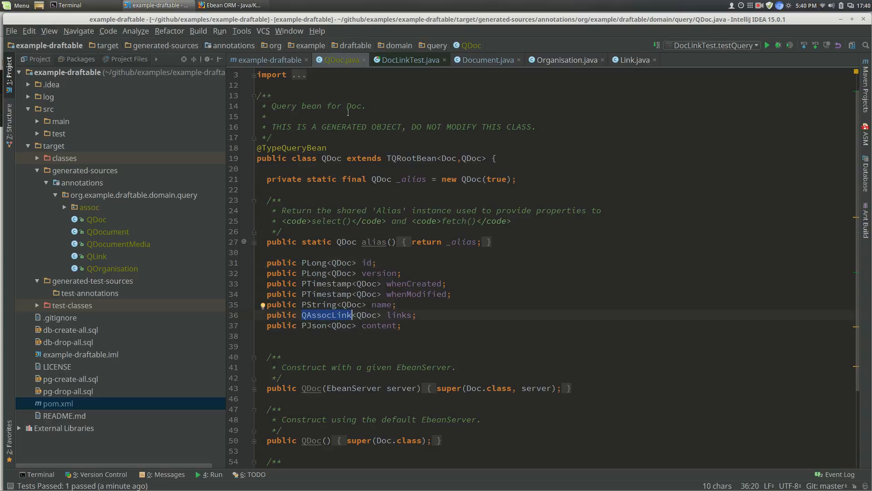
- Review both query-bean dependency blocks (lines 13–24) in pom.xml, then return to DocLinkTest.java
left_click(362, 61)
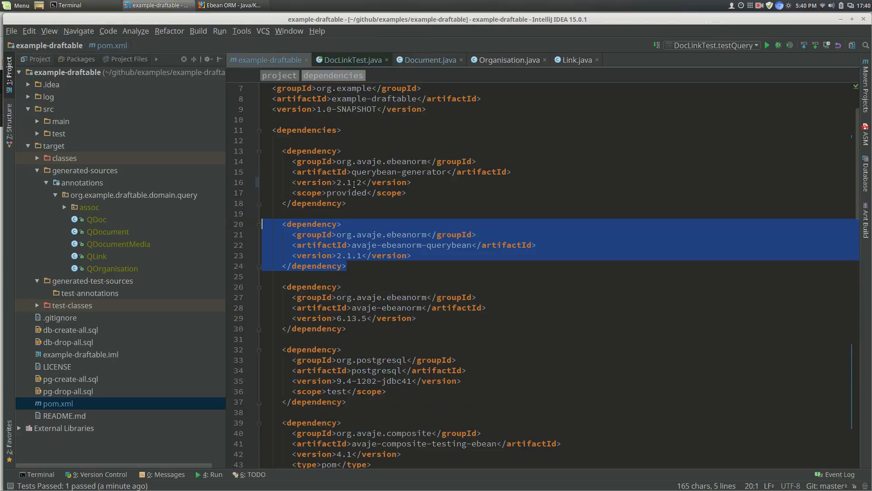
key("Up")
key("Up")
left_click_drag(361, 269, 277, 151)
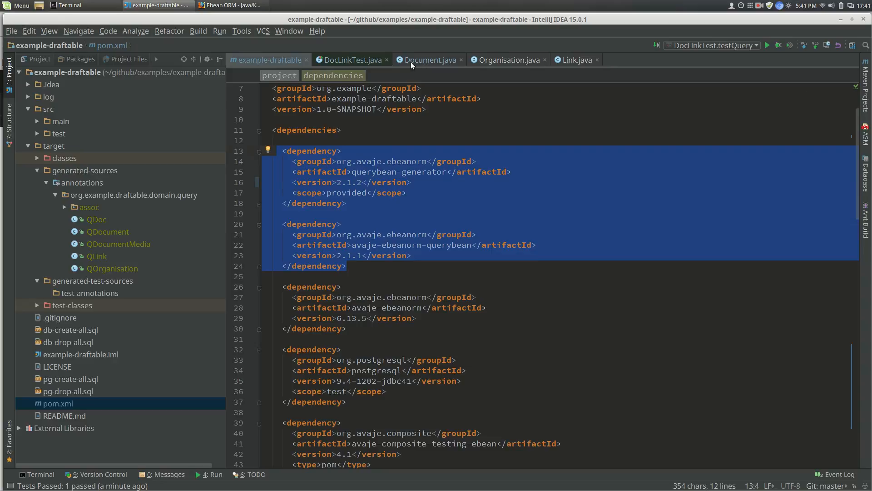
left_click(364, 59)
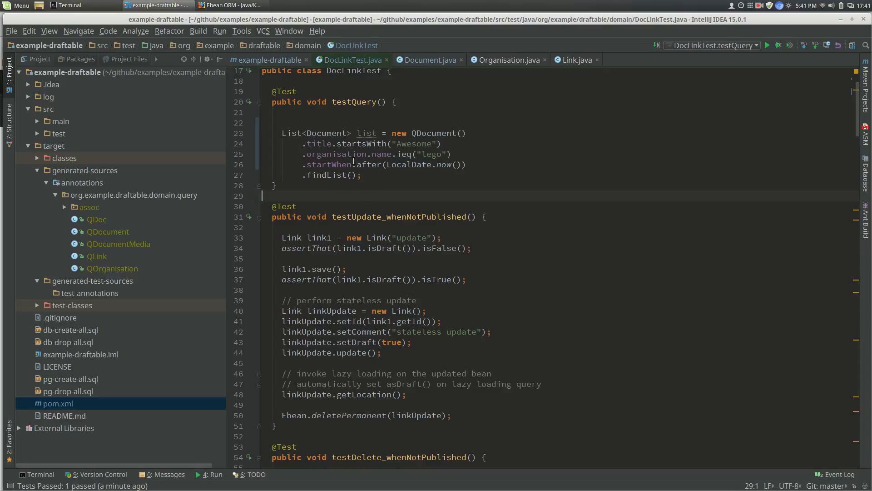